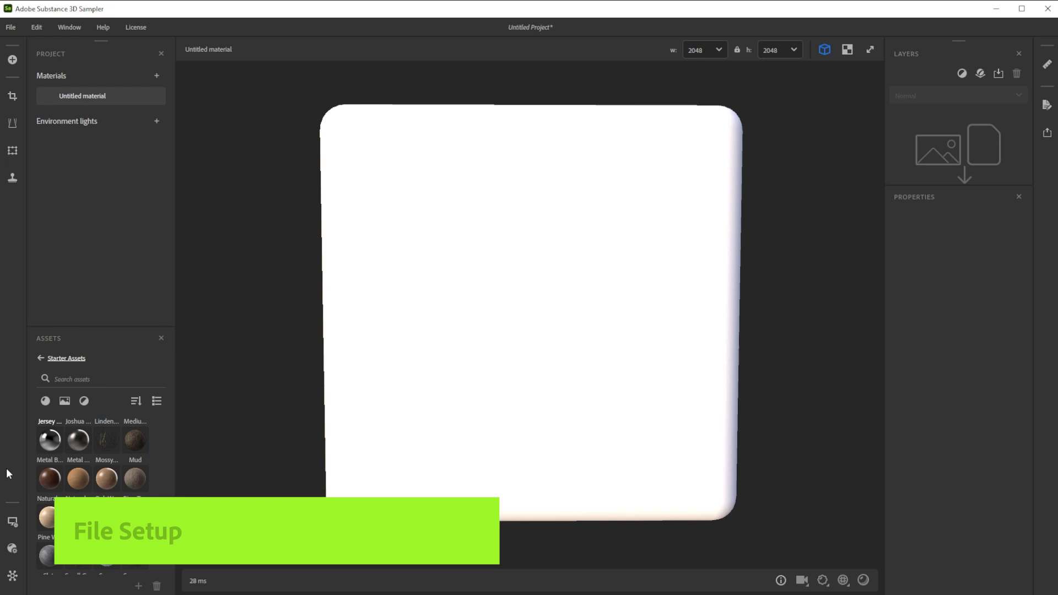
Look through the preview display settings, then return to the asset library.
left_click(12, 522)
scroll(80, 452, "down", 2)
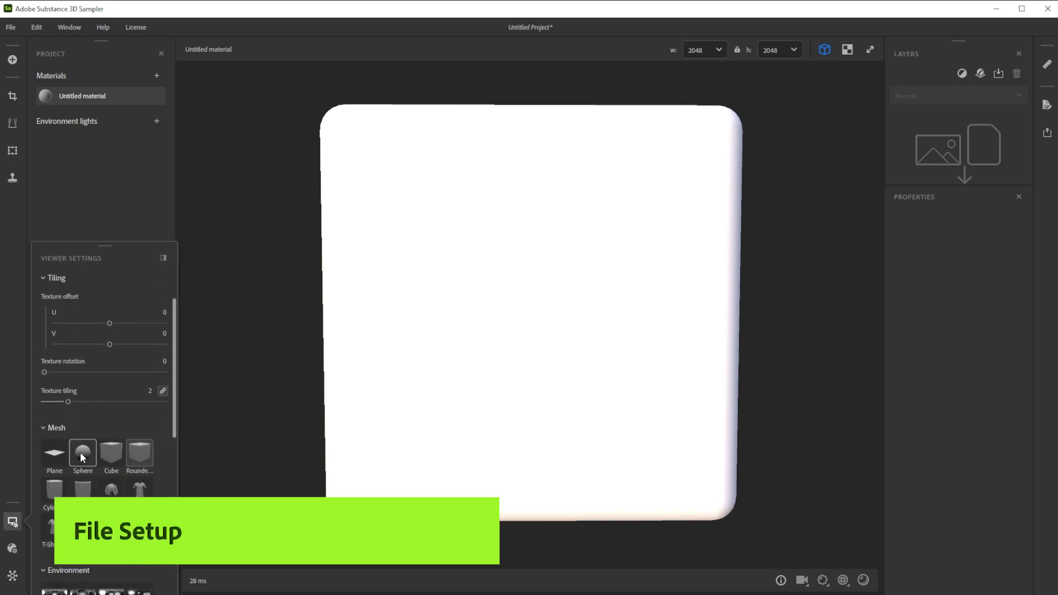
scroll(81, 452, "down", 3)
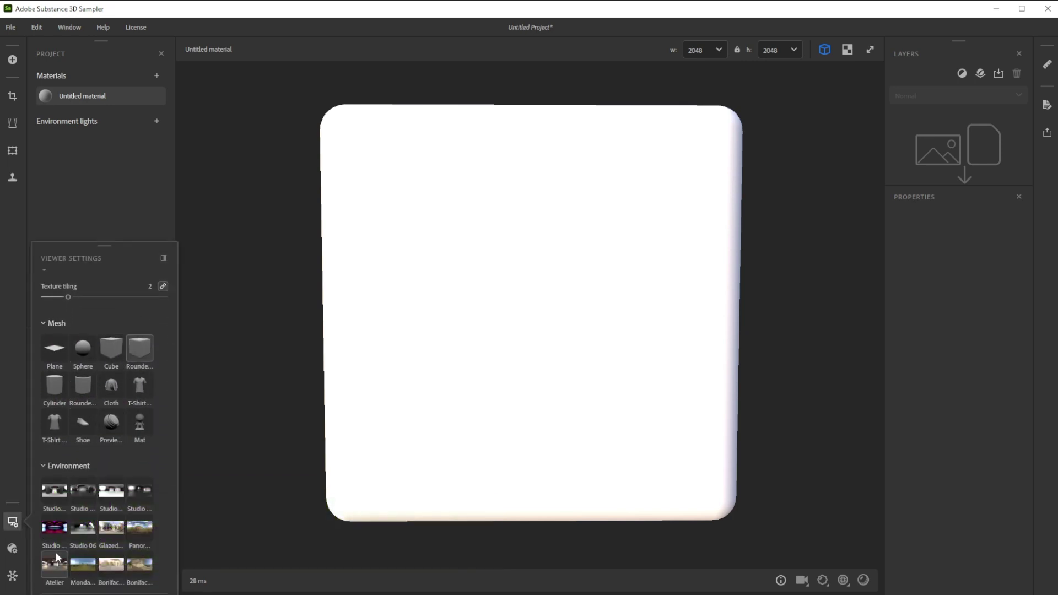
left_click(12, 521)
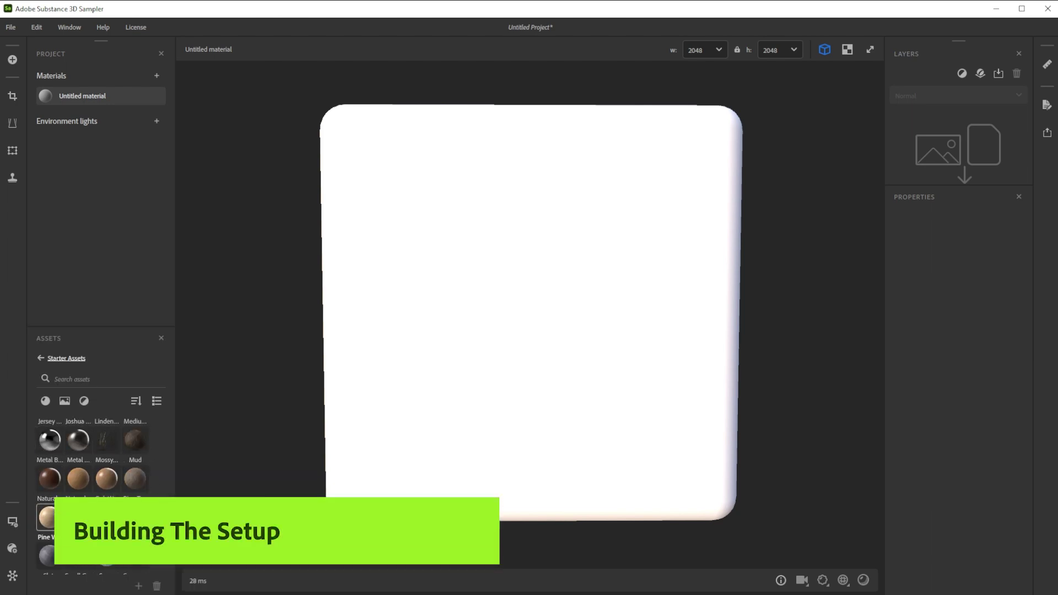
Add Pine Wood as a layer with the Satin Varnish preset, a shuffled seed and Crown cut.
mouse_move(46, 517)
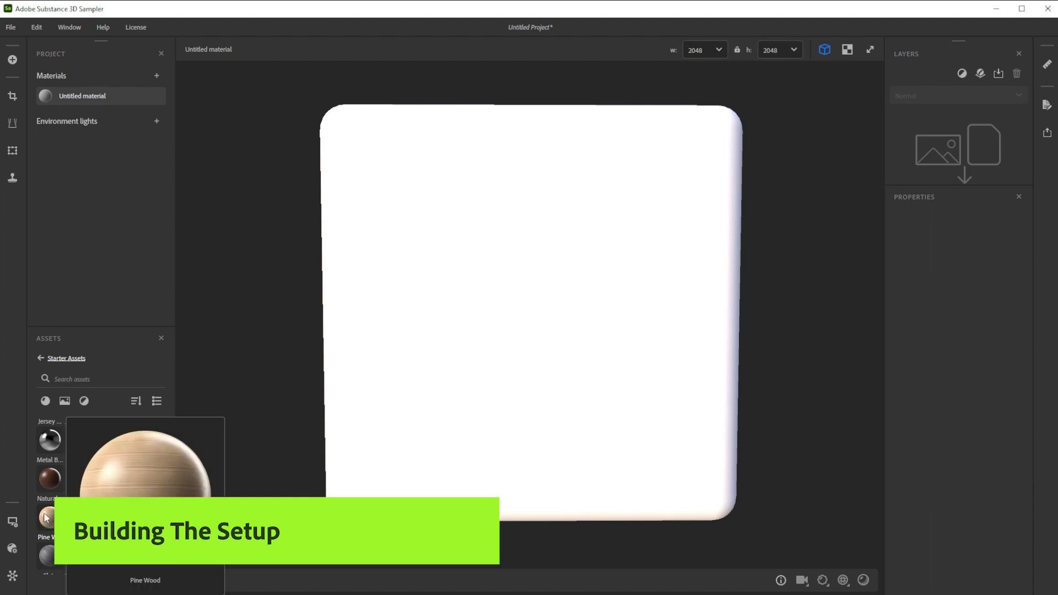
left_click_drag(45, 517, 930, 107)
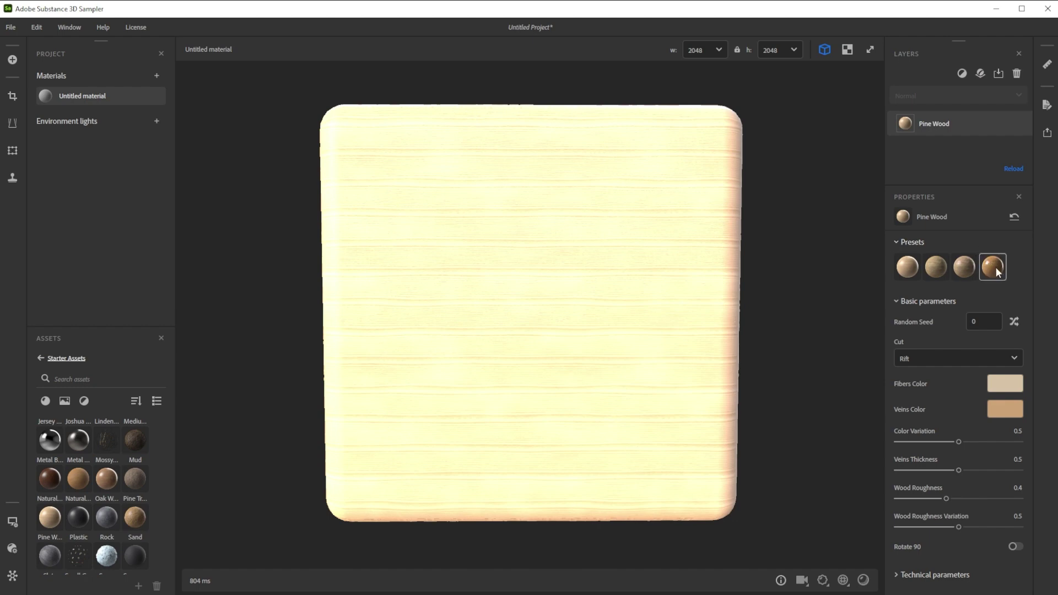
left_click(995, 269)
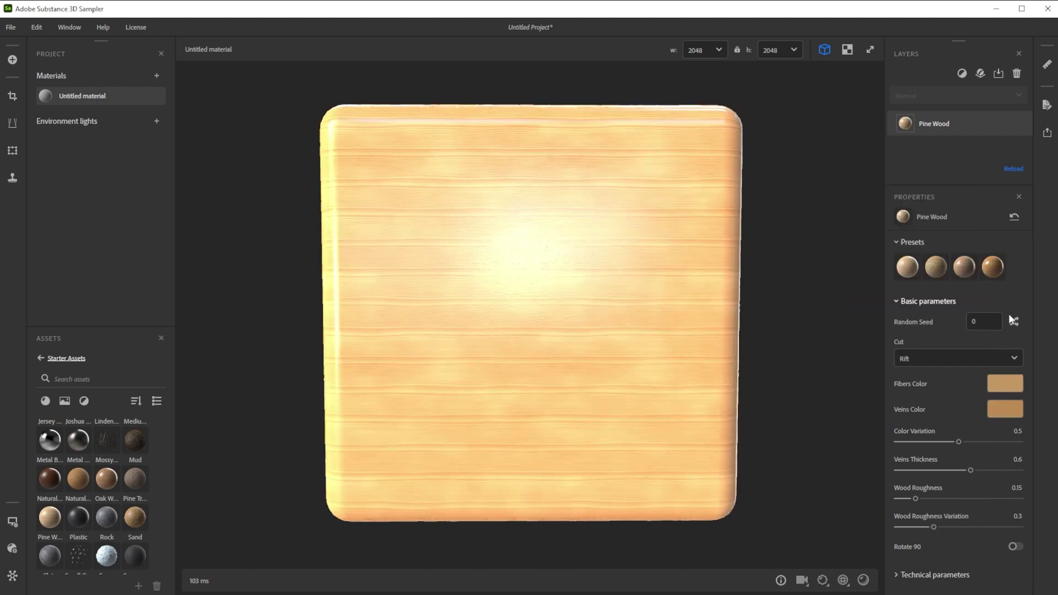
left_click(1014, 323)
left_click(984, 354)
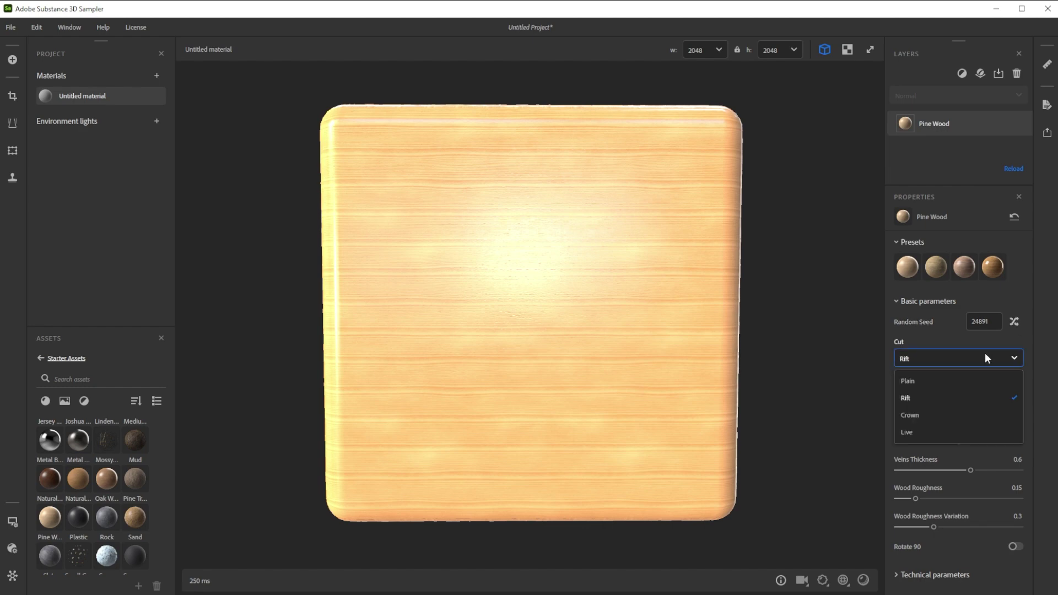
left_click(956, 415)
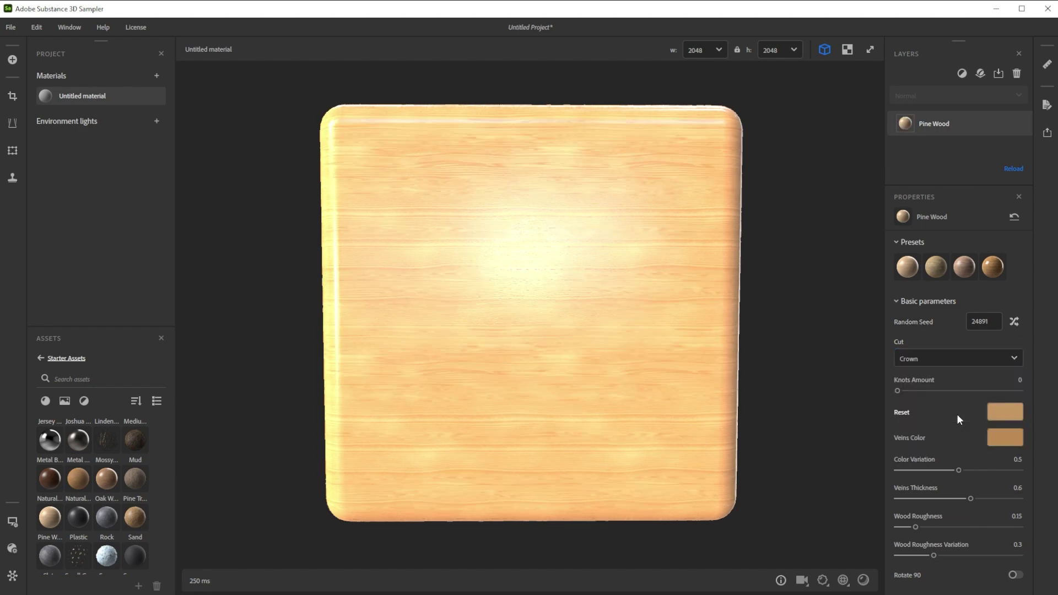
Set the fibers colour to a7764e and the veins colour to 8b624a.
left_click(1004, 412)
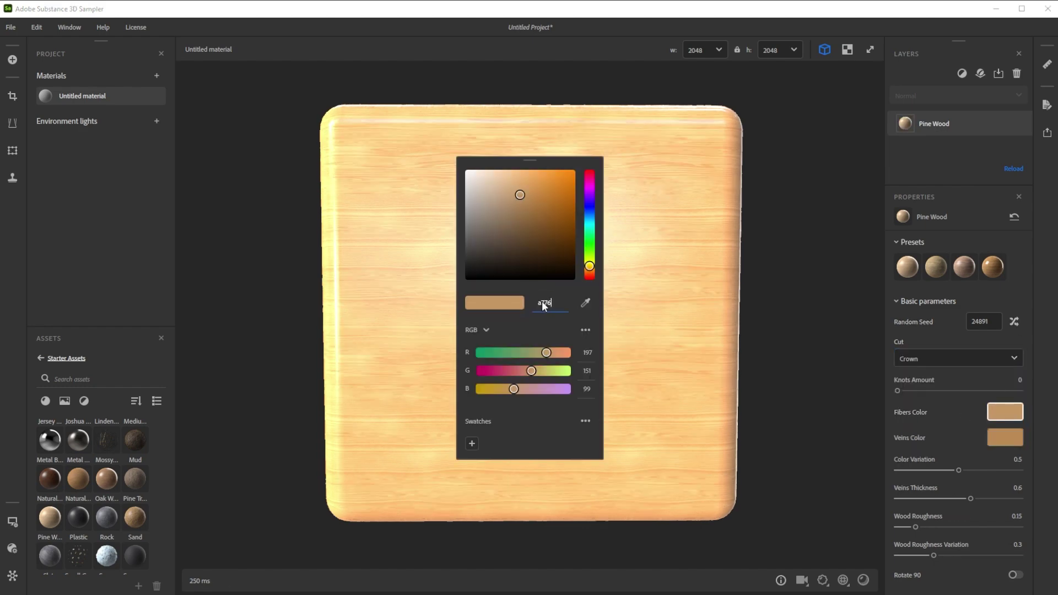
type("a7764e")
key("Return")
key("Tab")
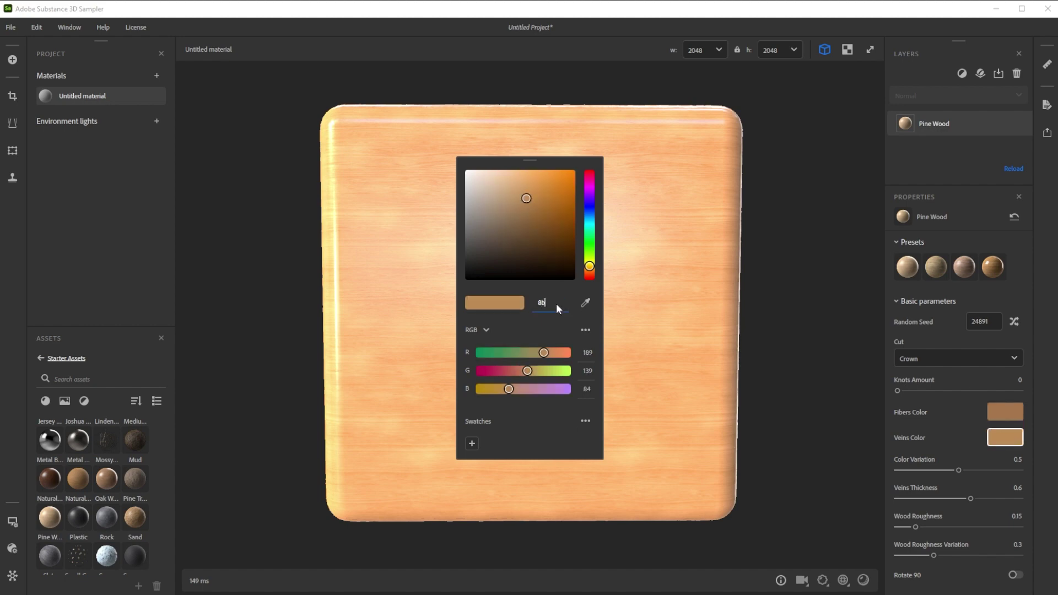
type("8b624a")
key("Return")
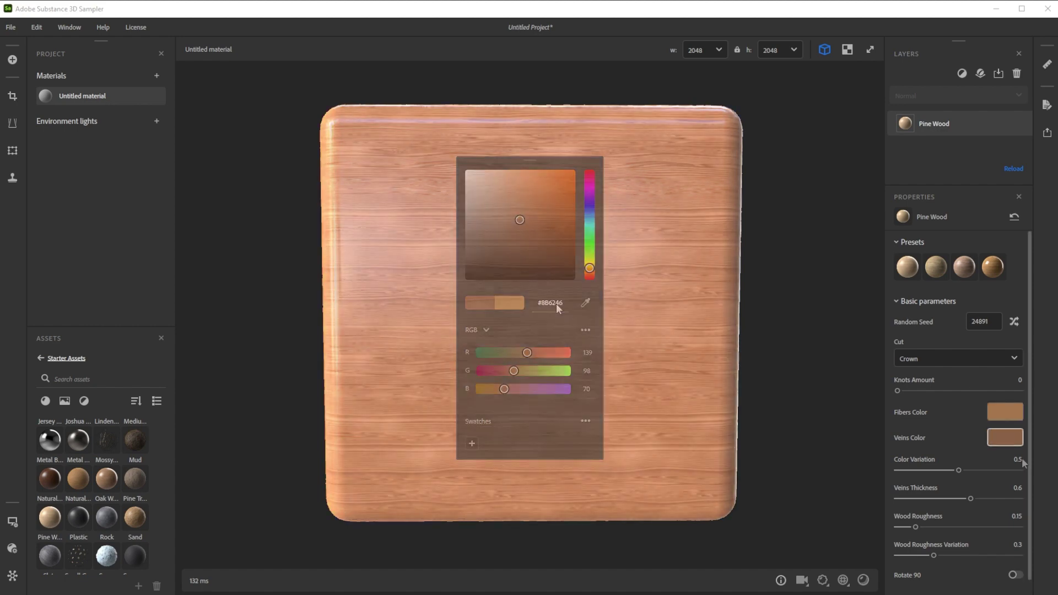
Turn on Rotate 90 and set Veins Thickness 0.1 and Wood Roughness 0.4.
left_click(1014, 574)
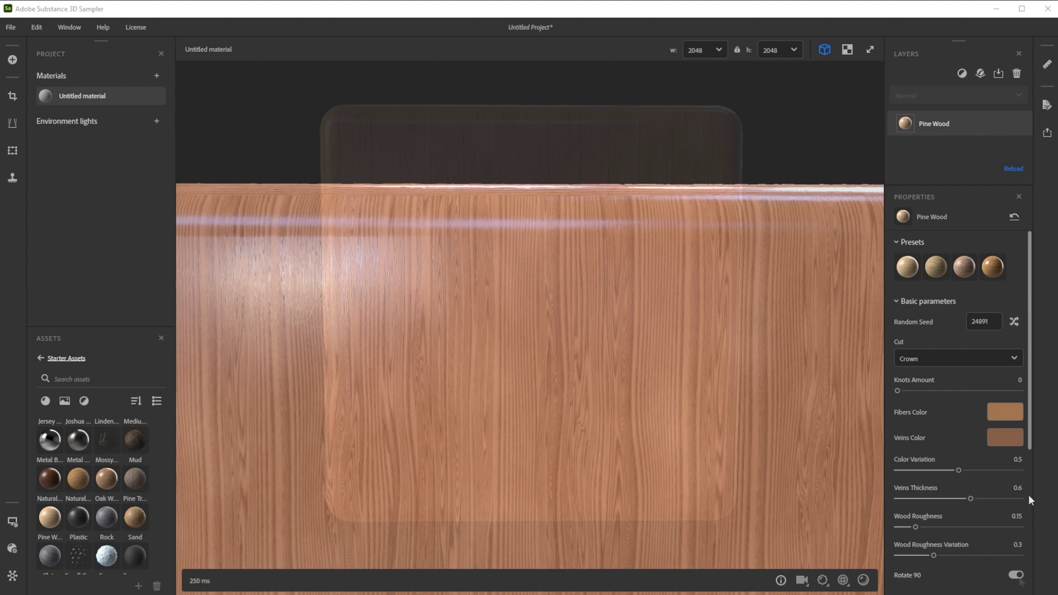
left_click(1016, 489)
type(".1")
key("Return")
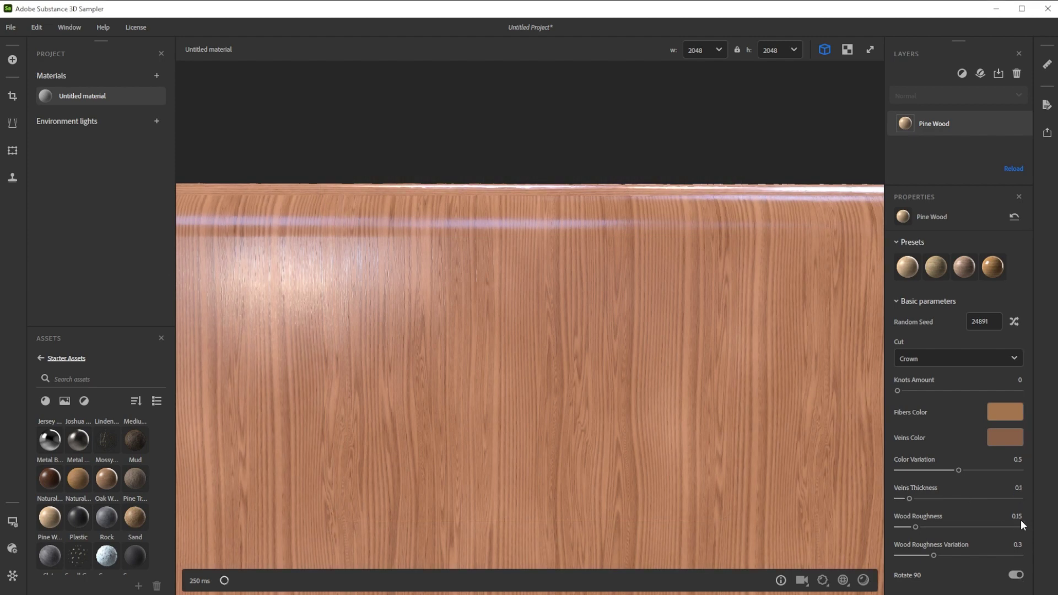
left_click(1017, 516)
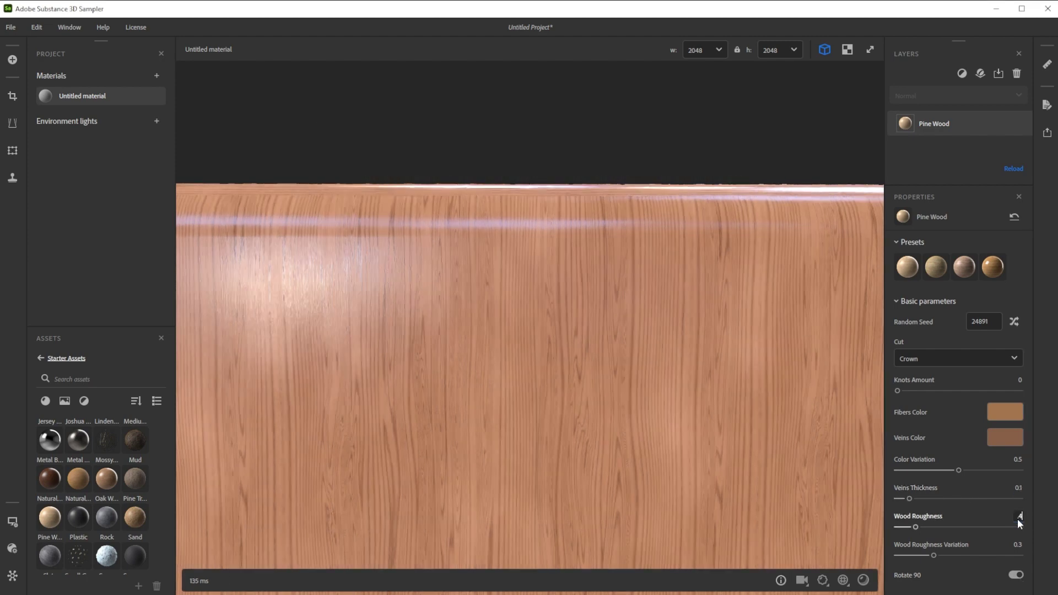
type(".4")
key("Return")
Set the technical parameter Height Range to 0.04.
scroll(1034, 512, "down", 5)
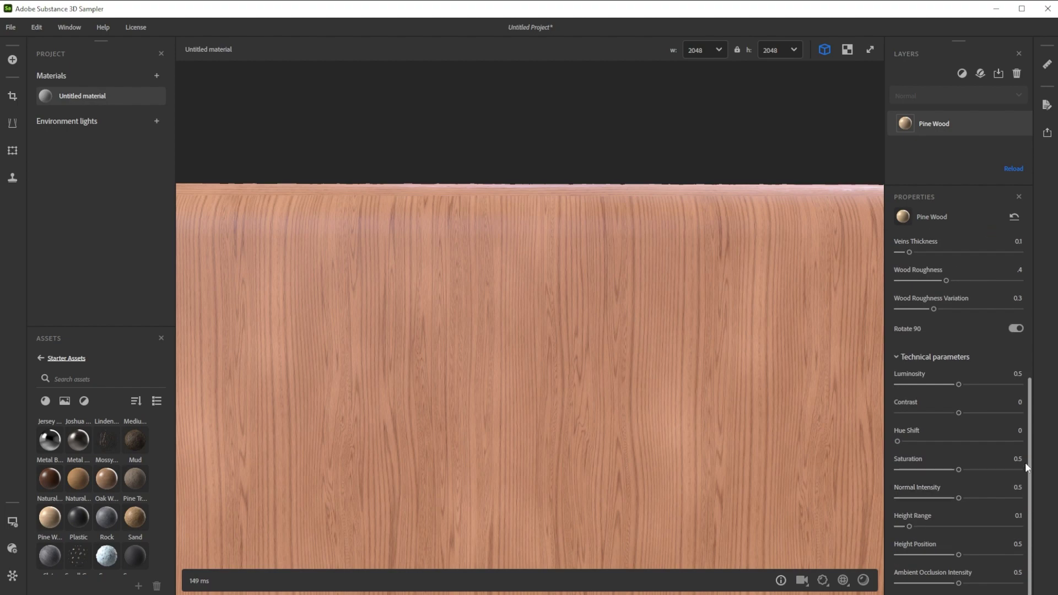
left_click(1017, 520)
type(".04")
key("Return")
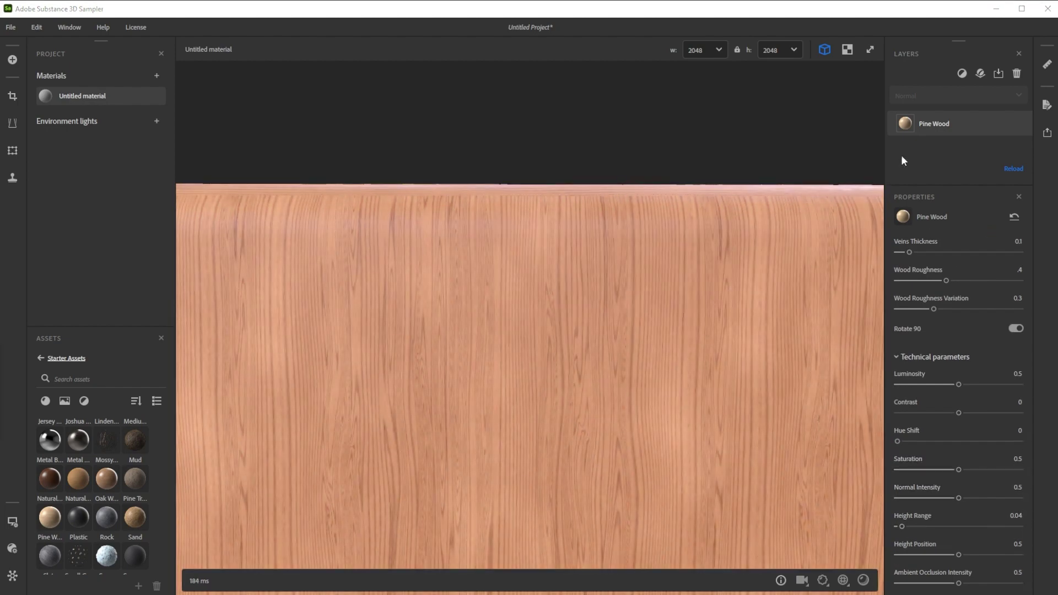
Add a Transform filter layer scaling the wood 2 horizontally and 2 vertically.
left_click(961, 70)
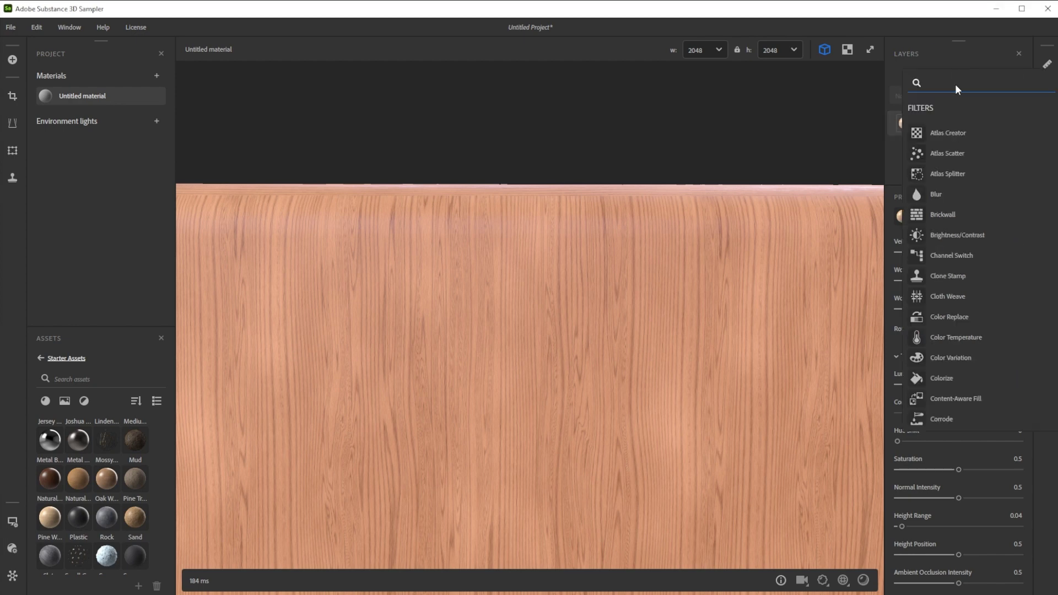
type("tra")
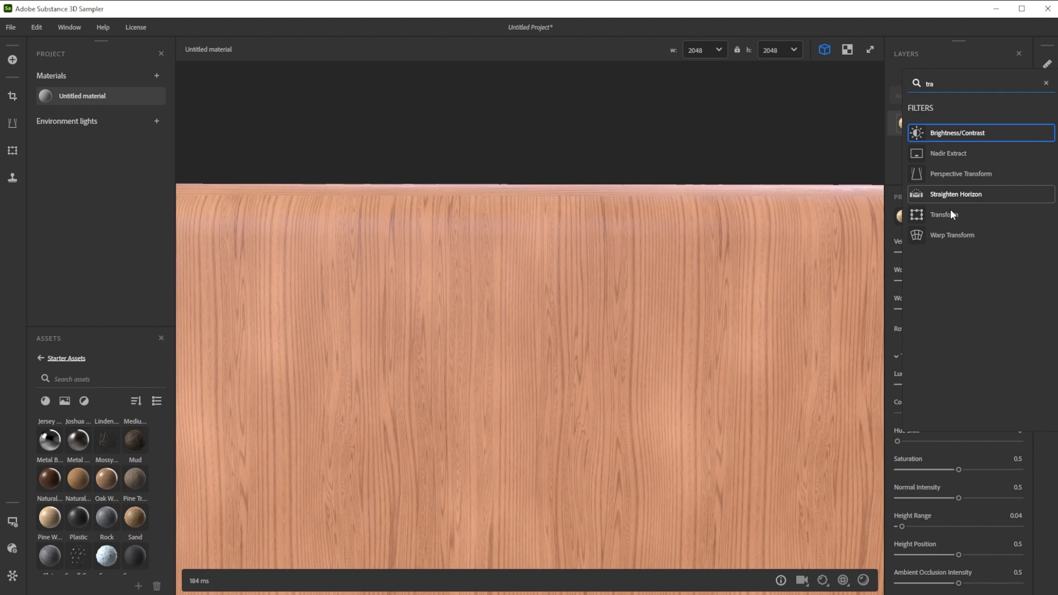
left_click(948, 215)
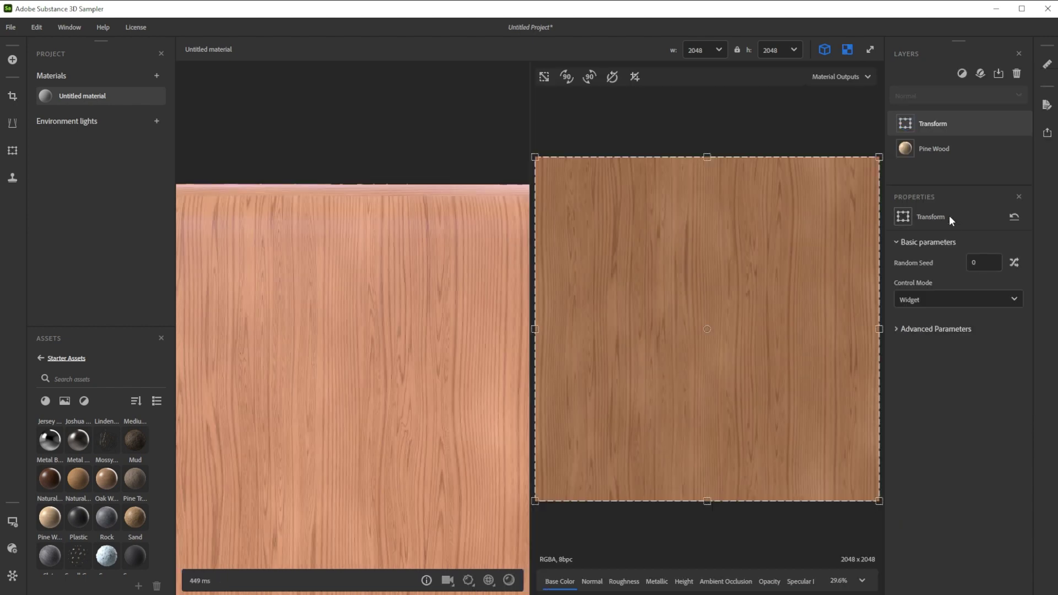
left_click(896, 330)
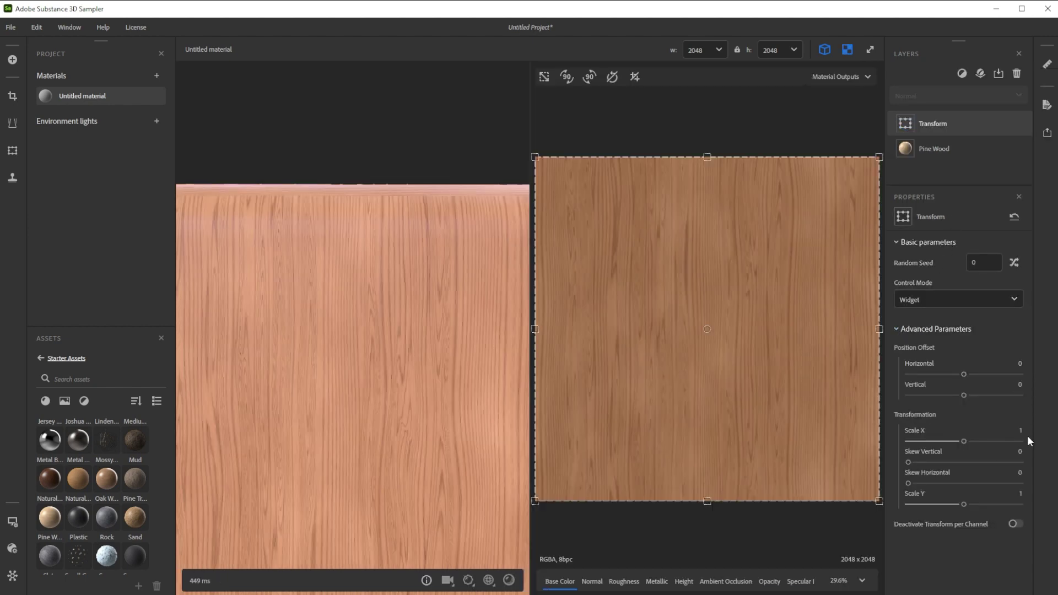
type("2")
key("Return")
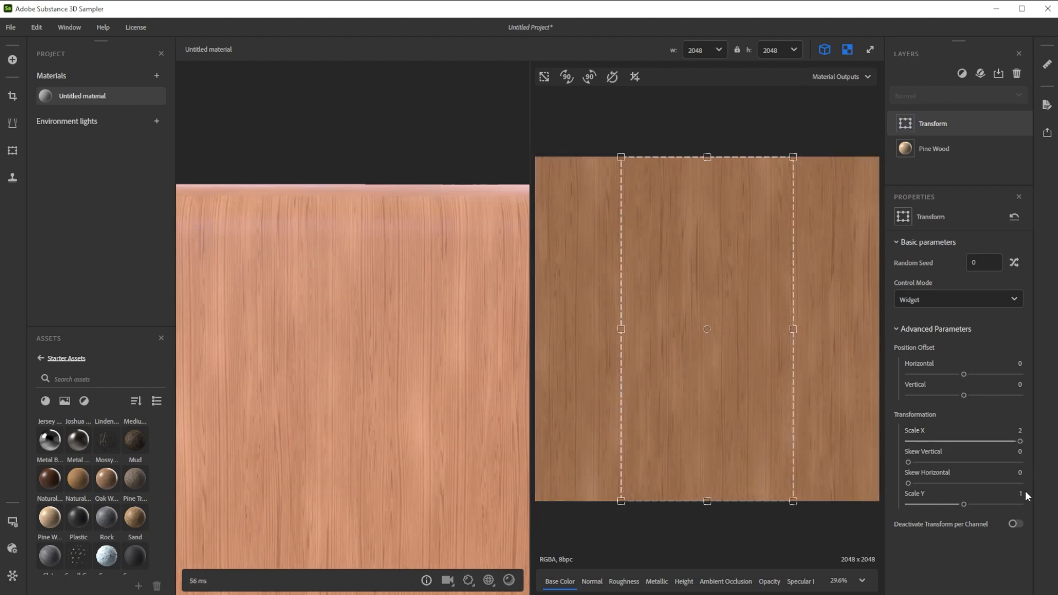
left_click(1020, 493)
type("2")
key("Return")
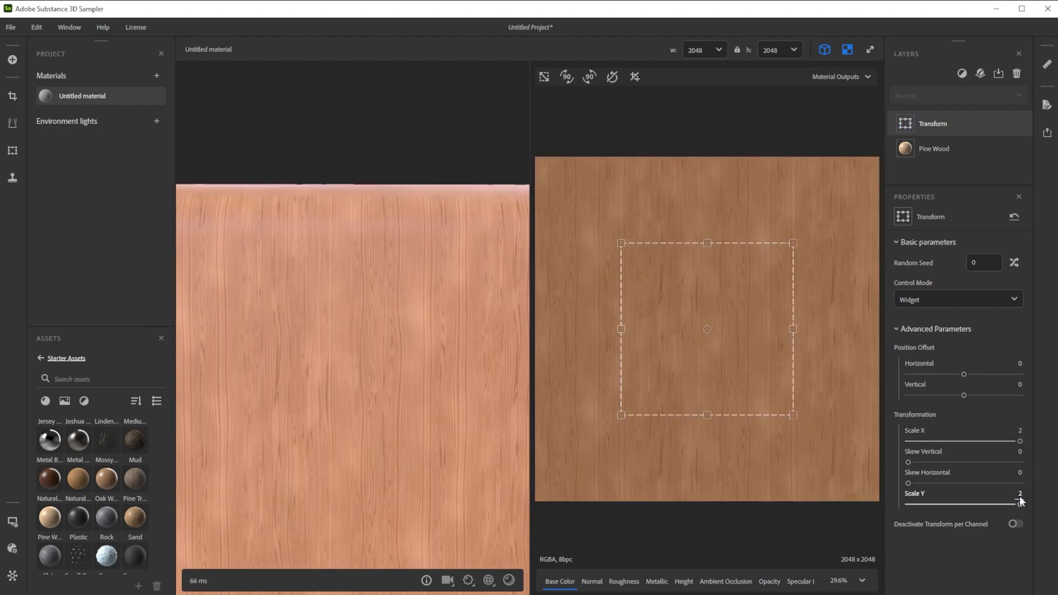
Rename the material Panel_Small_Material and save over the Wood_Panels archive.
right_click(81, 97)
left_click(107, 167)
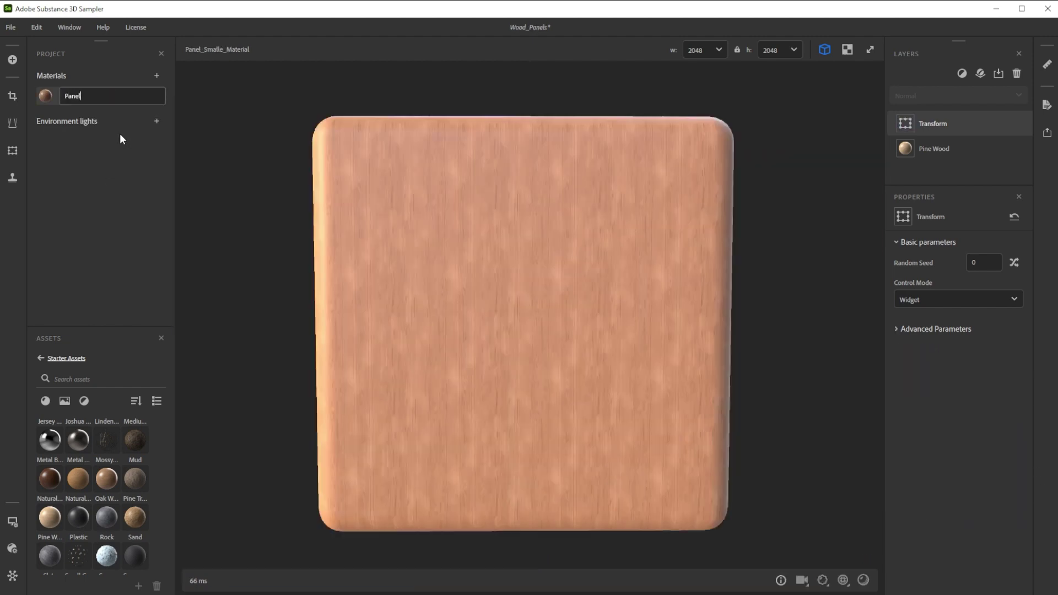
type("_Small_Wood")
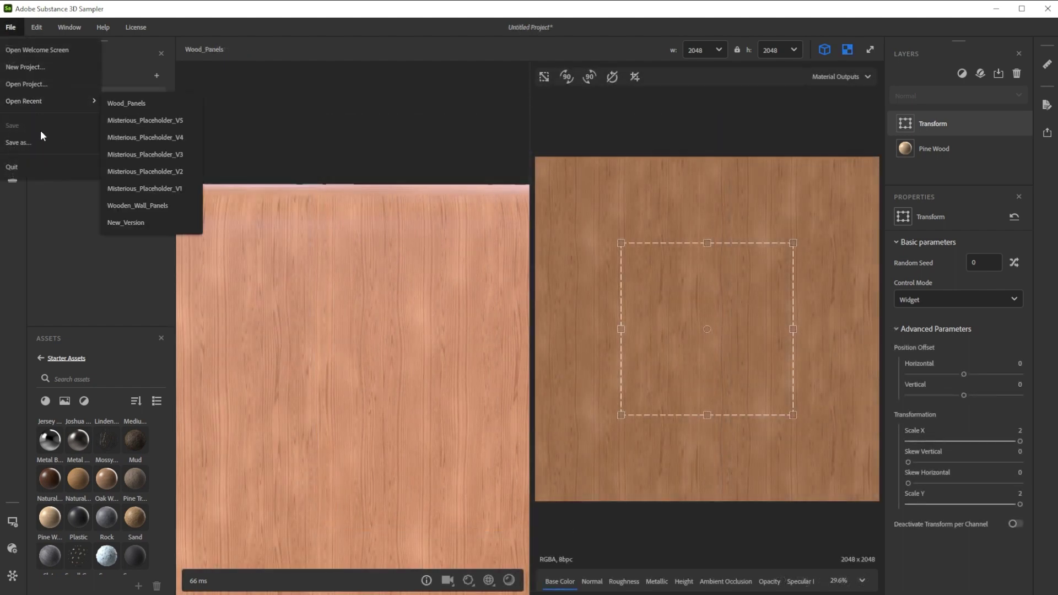
left_click(38, 140)
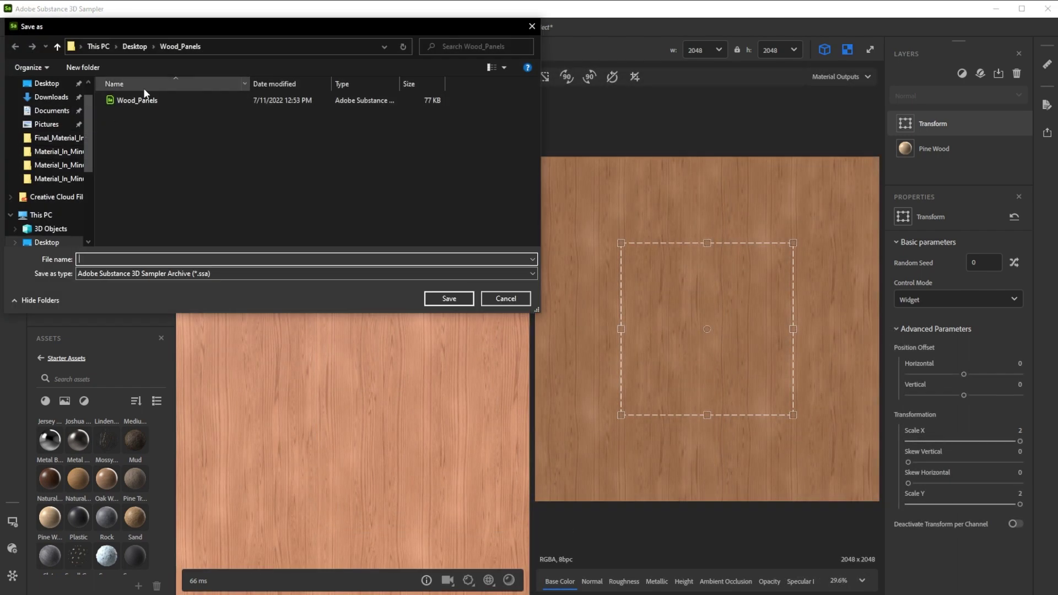
left_click(138, 100)
left_click(447, 298)
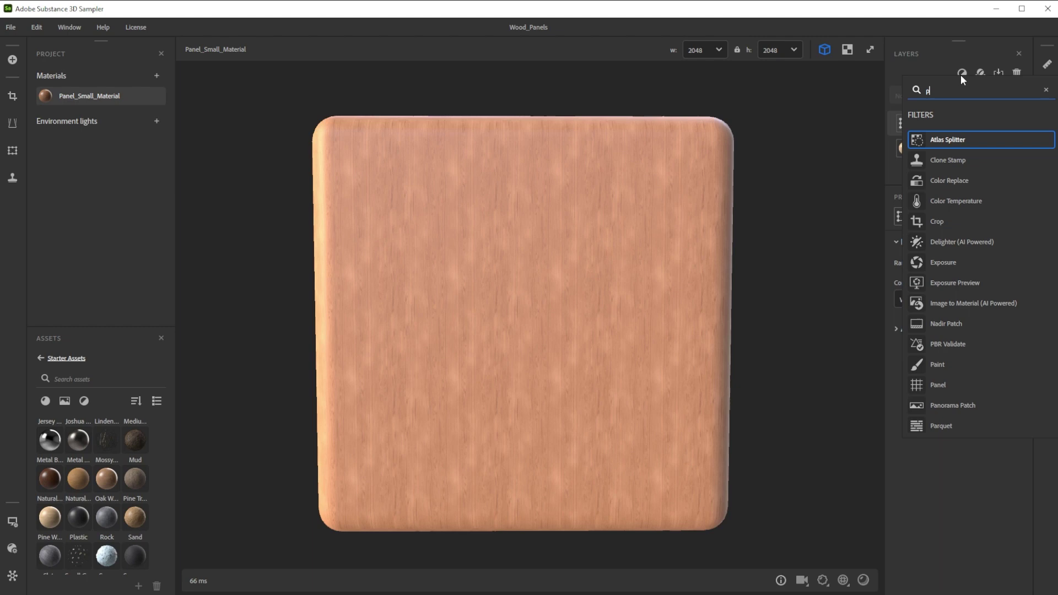
Add a Panel filter layer with X Amount 8 and Y Amount 4.
type("pane")
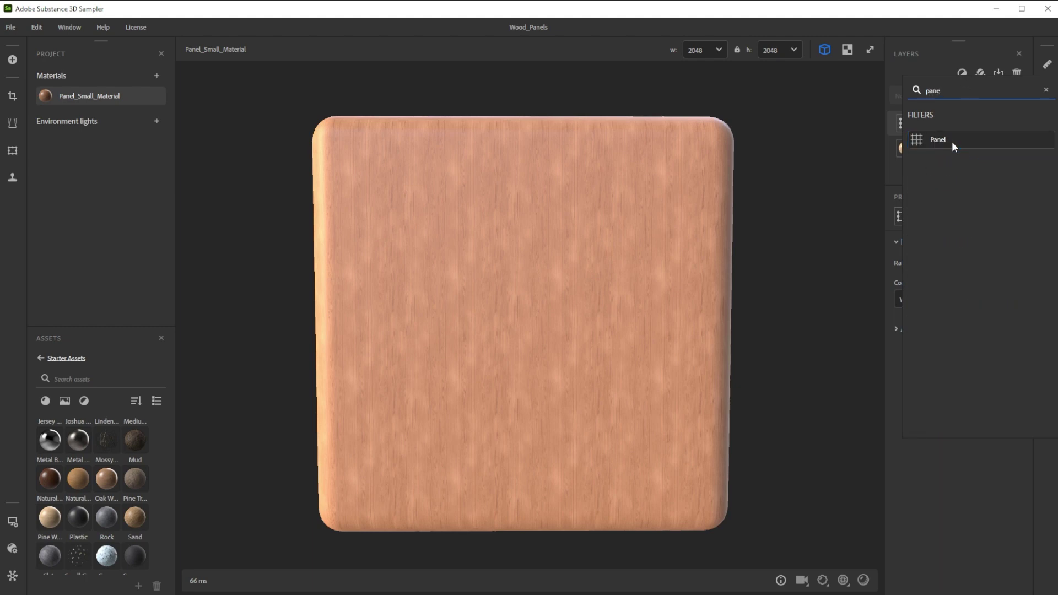
left_click(951, 141)
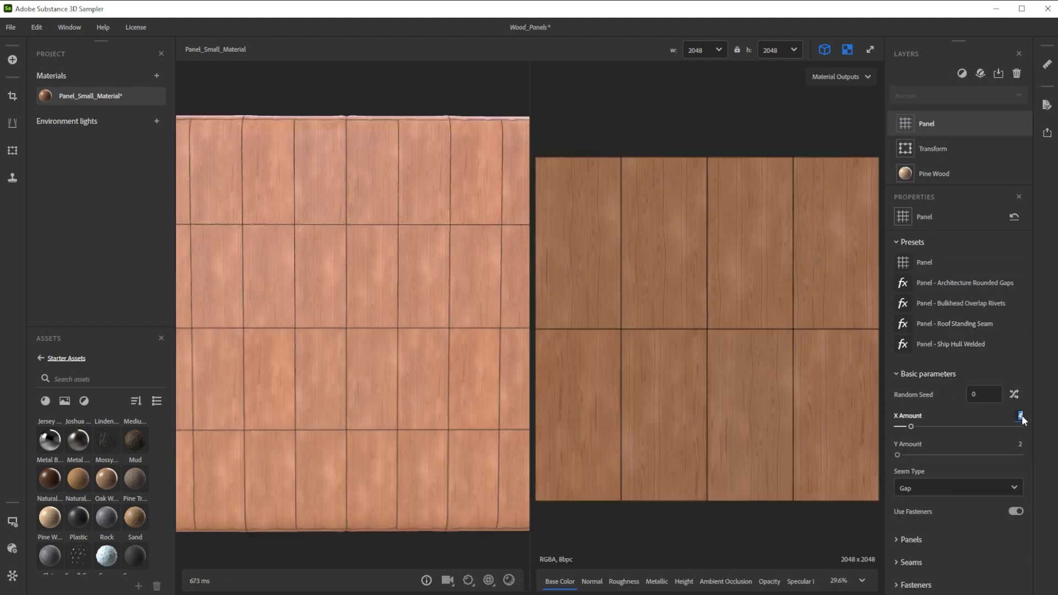
type("8")
key("Return")
double_click(1018, 444)
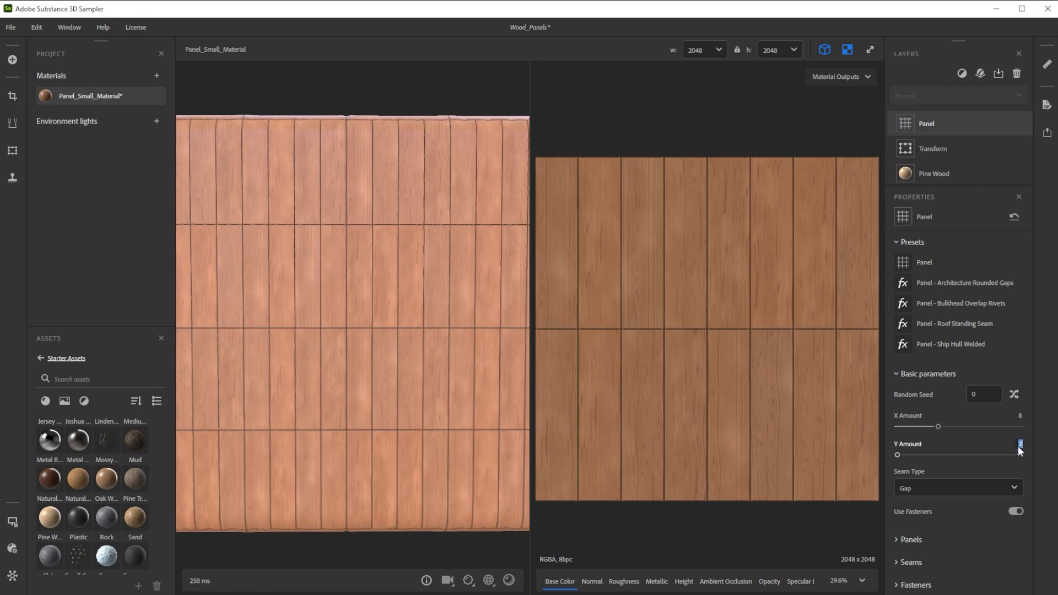
type("4")
key("Return")
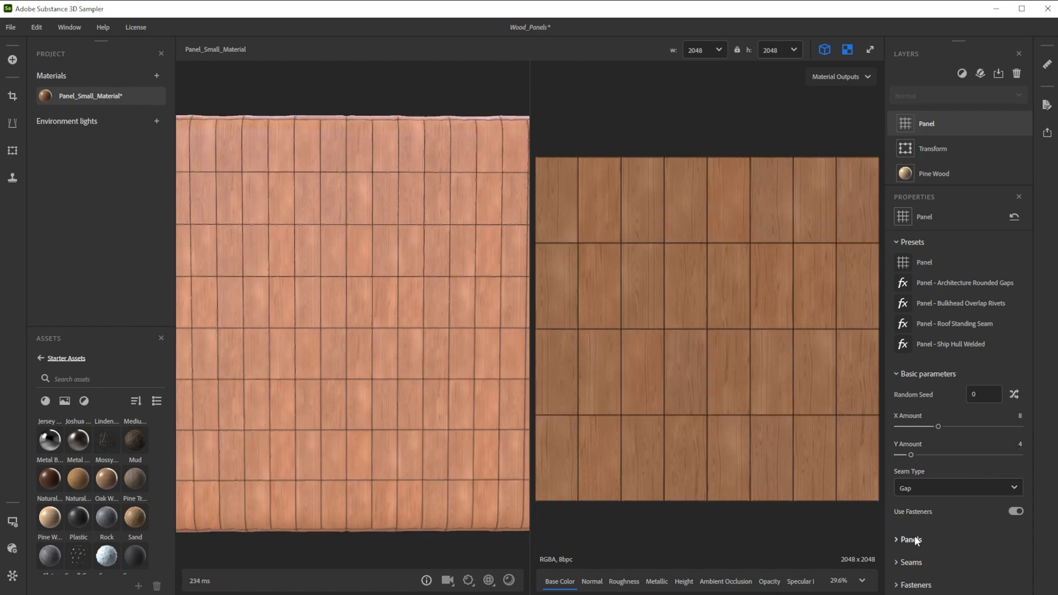
Disable Use Fasteners and set the panels' Offset Amount to 0.5.
left_click(1017, 510)
left_click(943, 539)
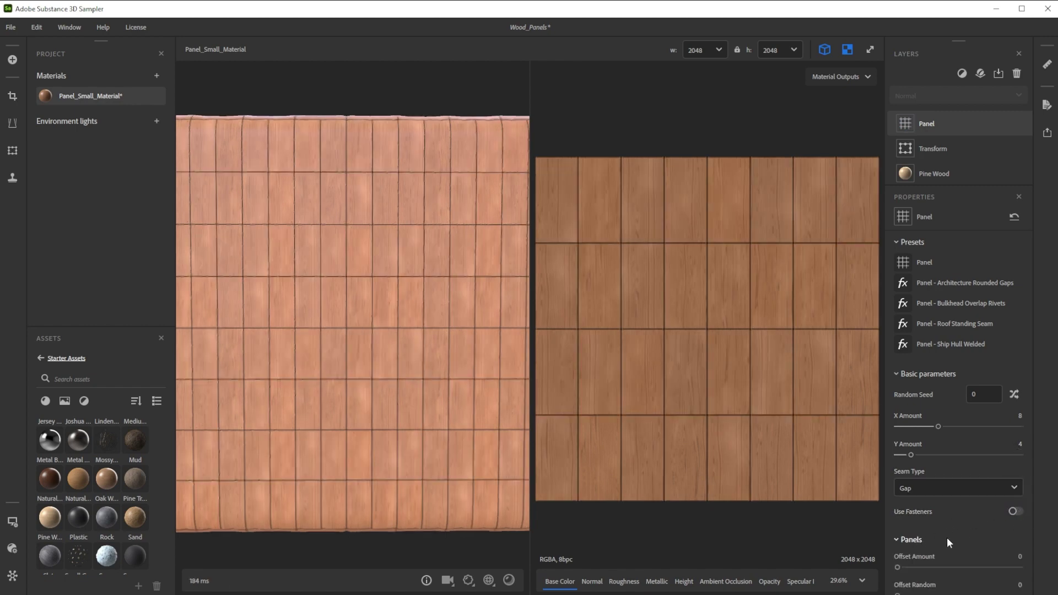
scroll(947, 537, "down", 3)
double_click(1019, 479)
type(".5")
key("Return")
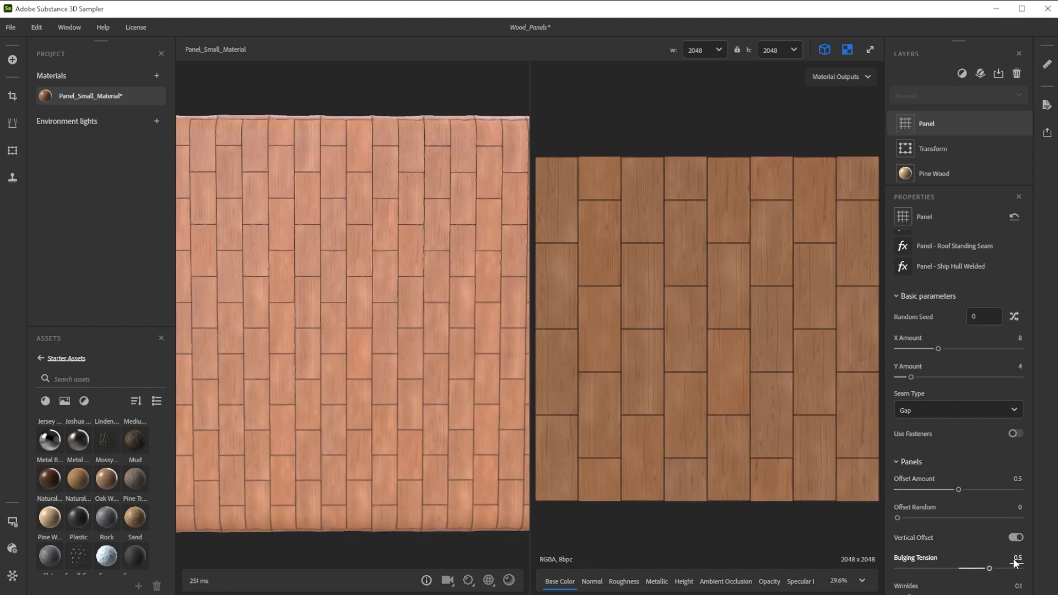
Set Bulging Tension and Wrinkles both to 0.
scroll(1014, 559, "down", 2)
double_click(1018, 517)
type("0")
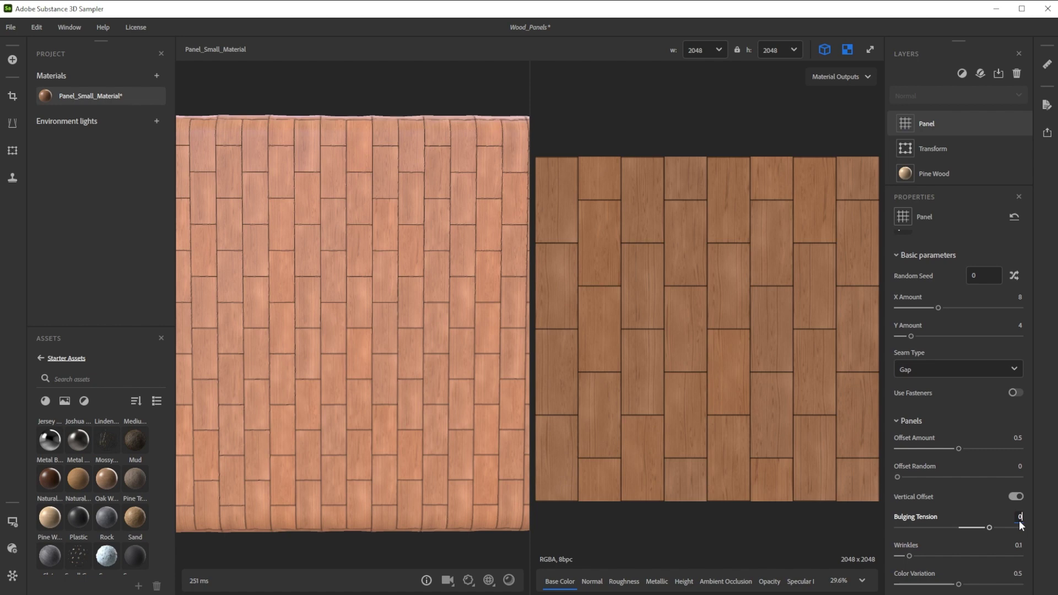
key("Return")
double_click(1018, 546)
type("0")
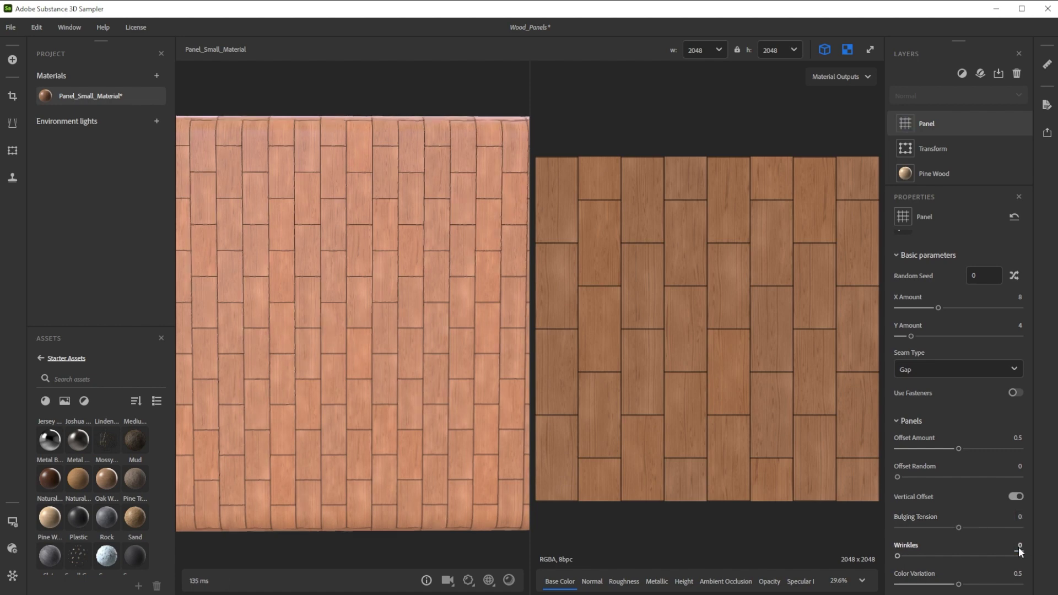
key("Return")
Set Gap Bevel 0.05 and Gap Bevel Profile 1, then show only the 3D preview.
scroll(1014, 548, "down", 12)
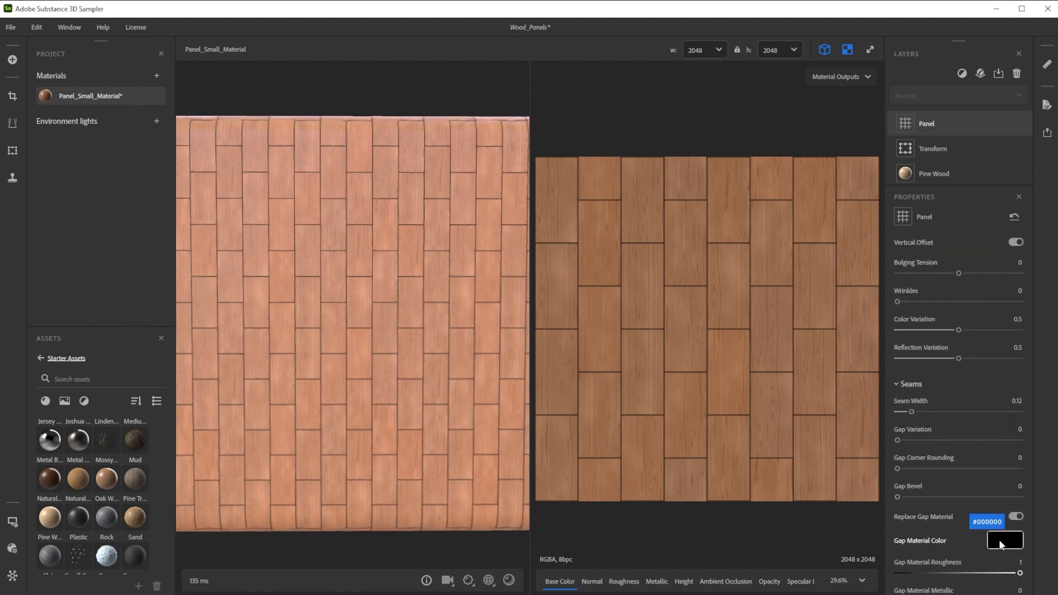
double_click(1020, 486)
type("0.05")
key("Return")
double_click(1020, 514)
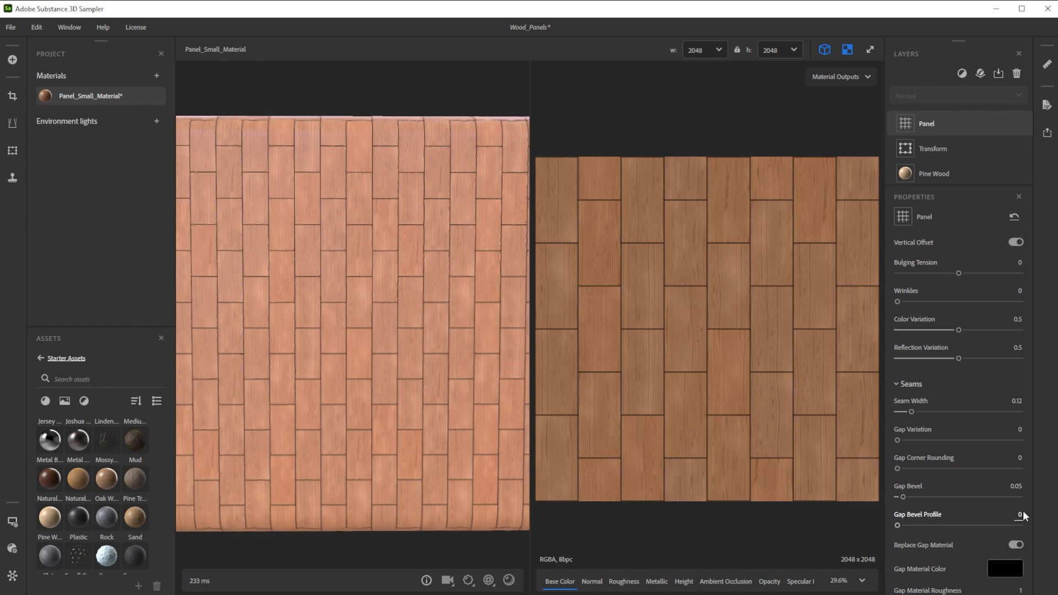
type("1")
key("Return")
key("F2")
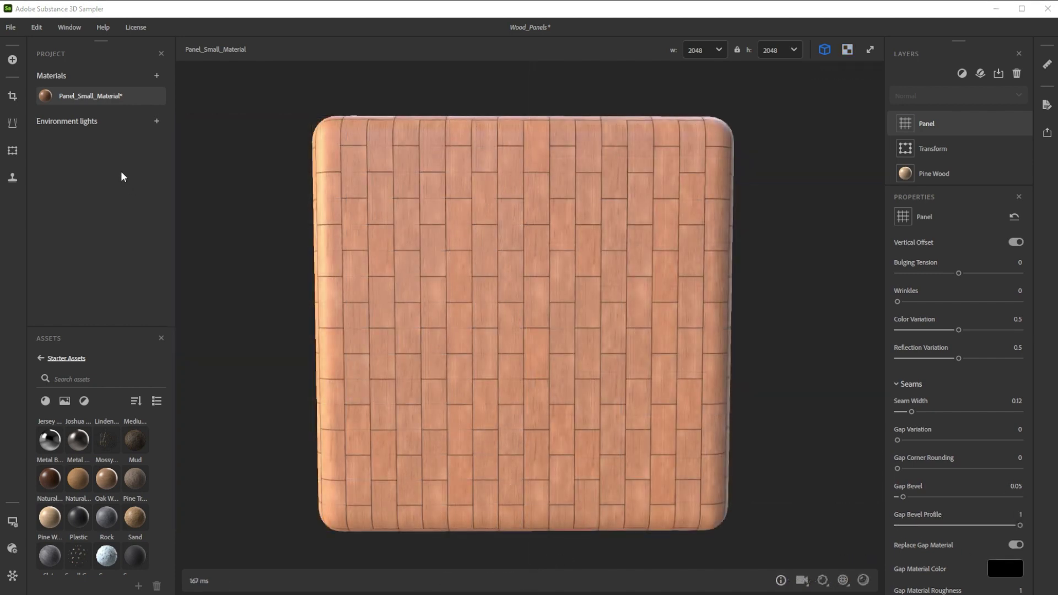
Duplicate Panel_Small_Material as Panel_Big_Material and lower its Panel Y Amount to 2.
right_click(116, 97)
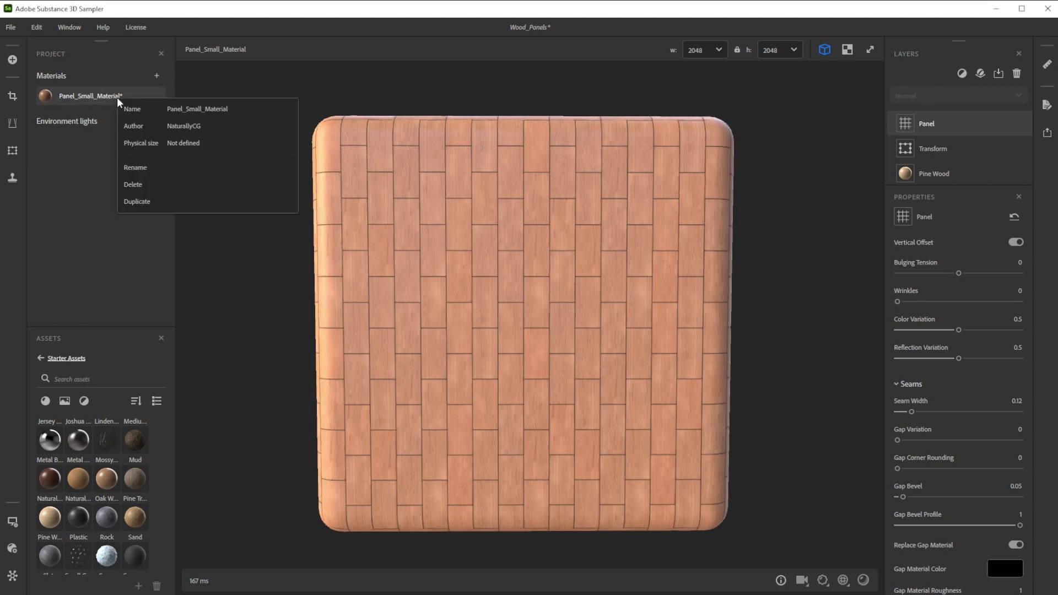
left_click(138, 201)
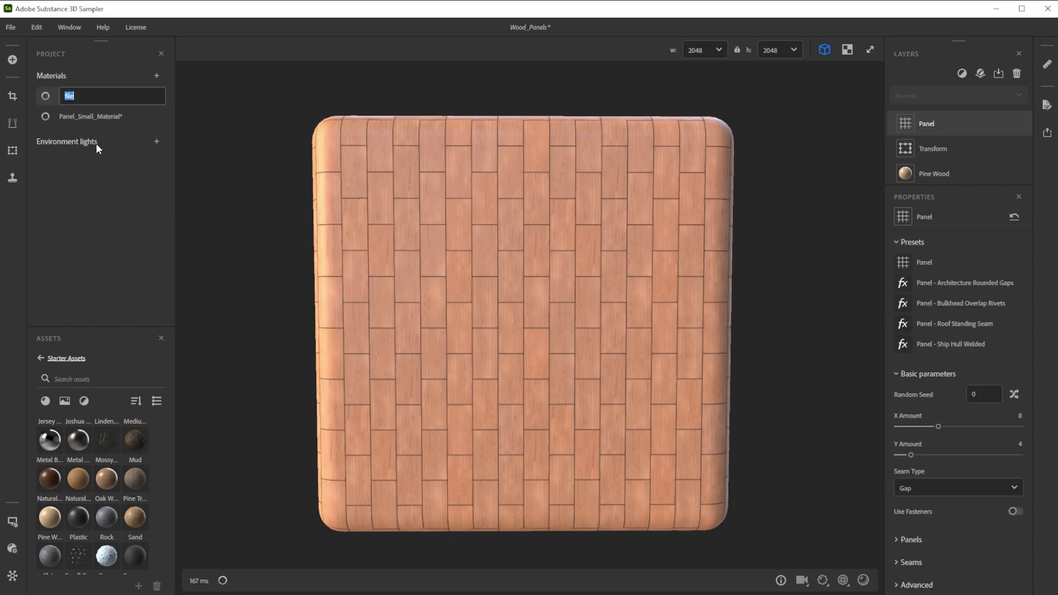
type("Panel_Big_Material")
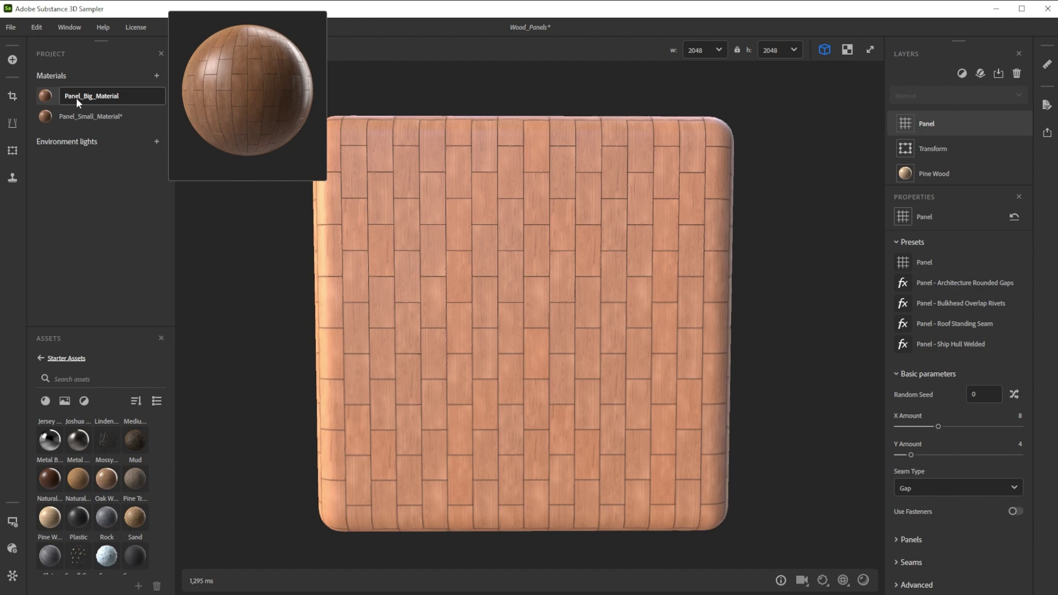
key("Return")
double_click(1020, 446)
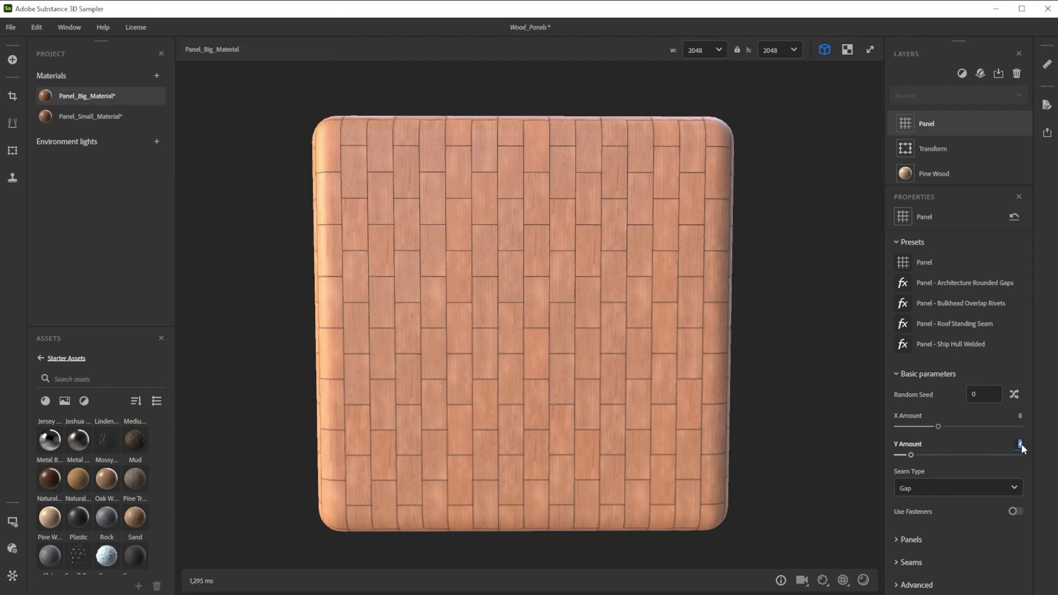
key("Return")
left_click(156, 75)
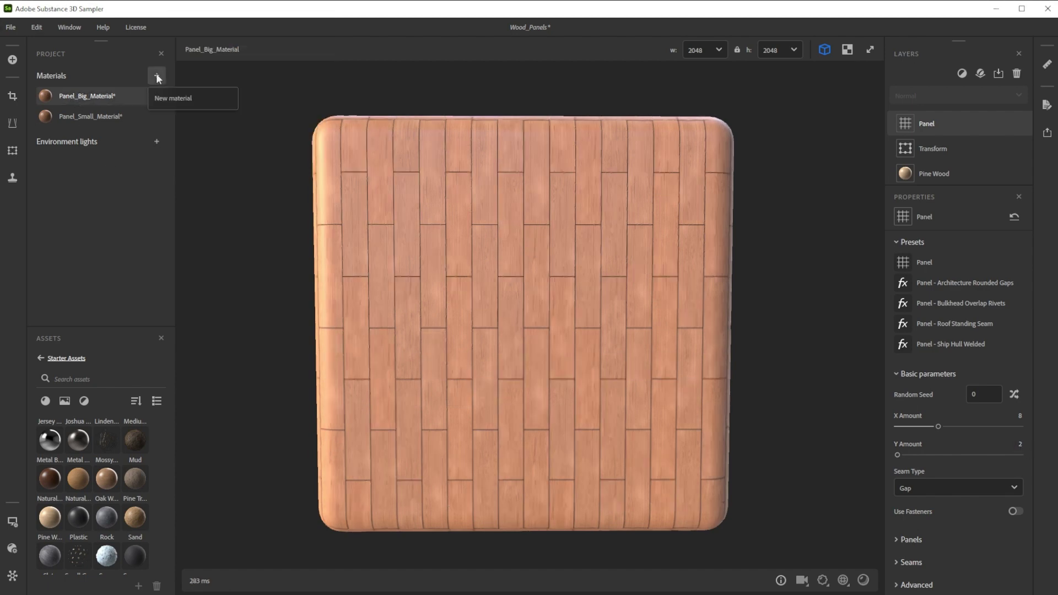
Create a material named Wood_Panels, layering Panel_Small_Material and then Panel_Big_Material on top.
left_click(165, 98)
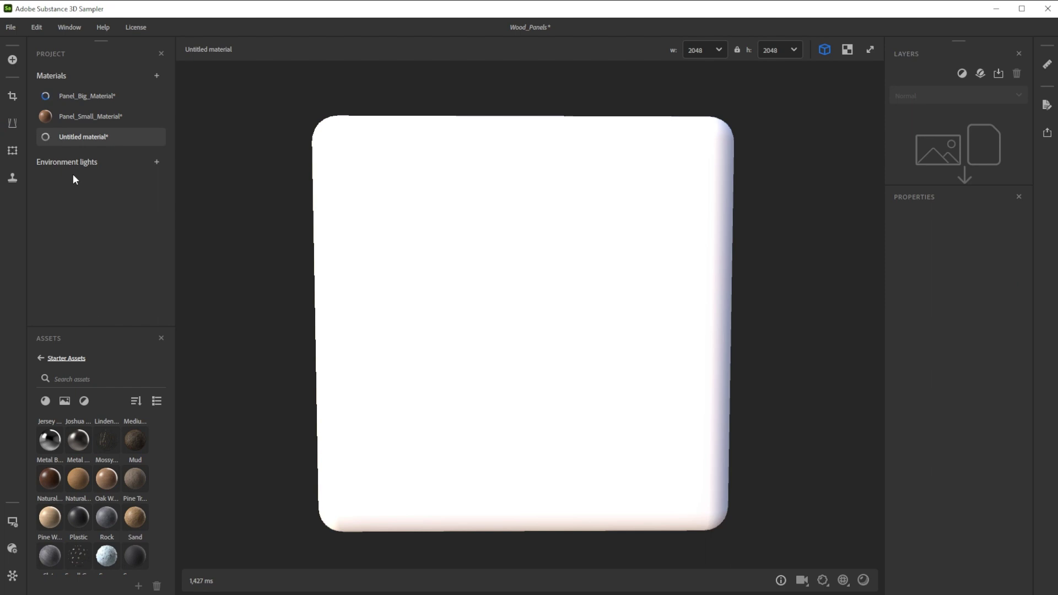
right_click(84, 143)
left_click(100, 208)
type("Wood")
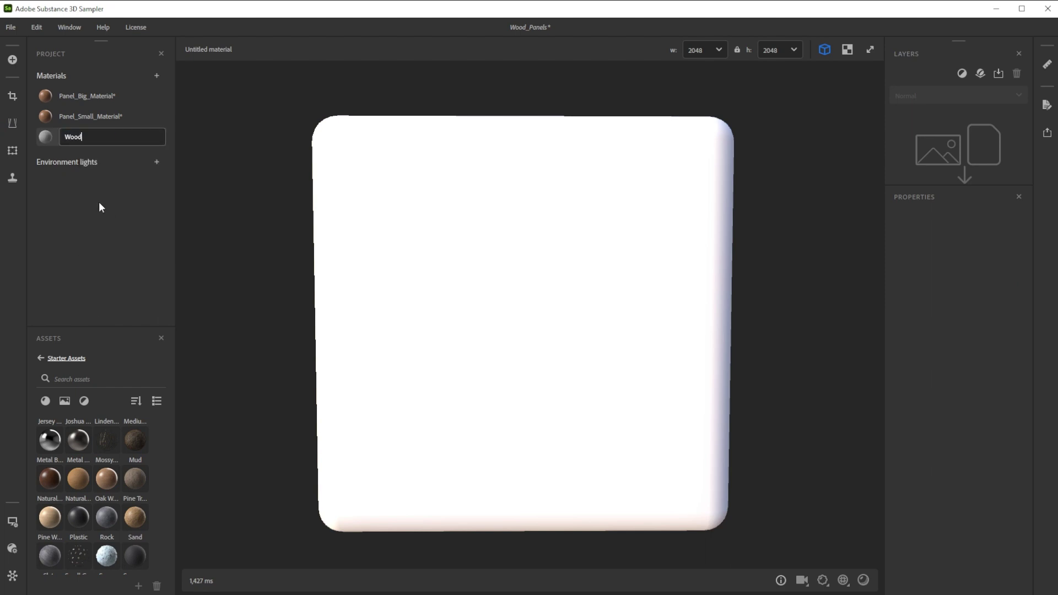
type("_Panels")
key("Return")
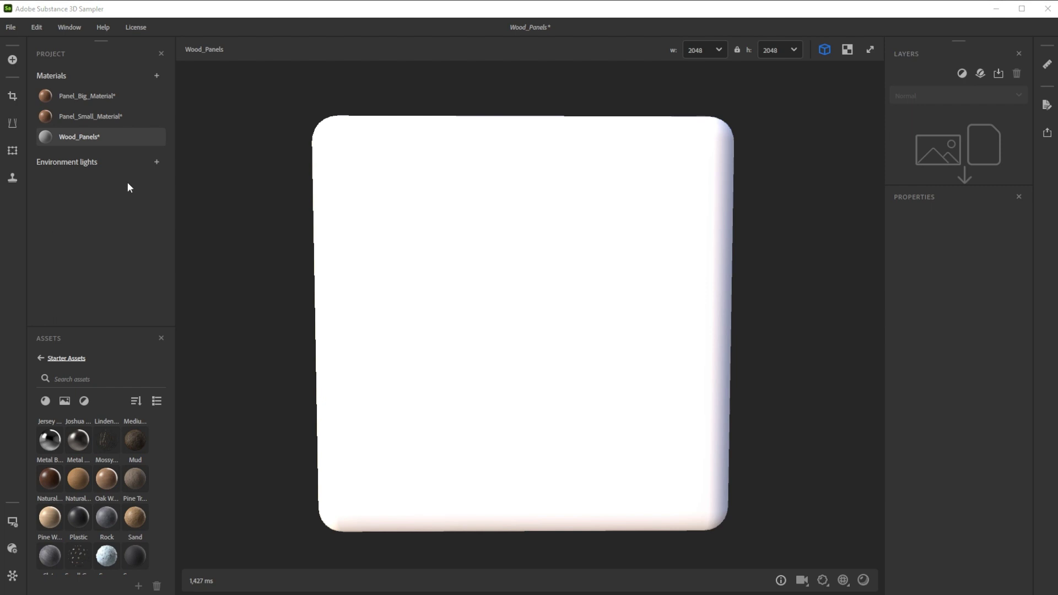
left_click_drag(92, 116, 917, 122)
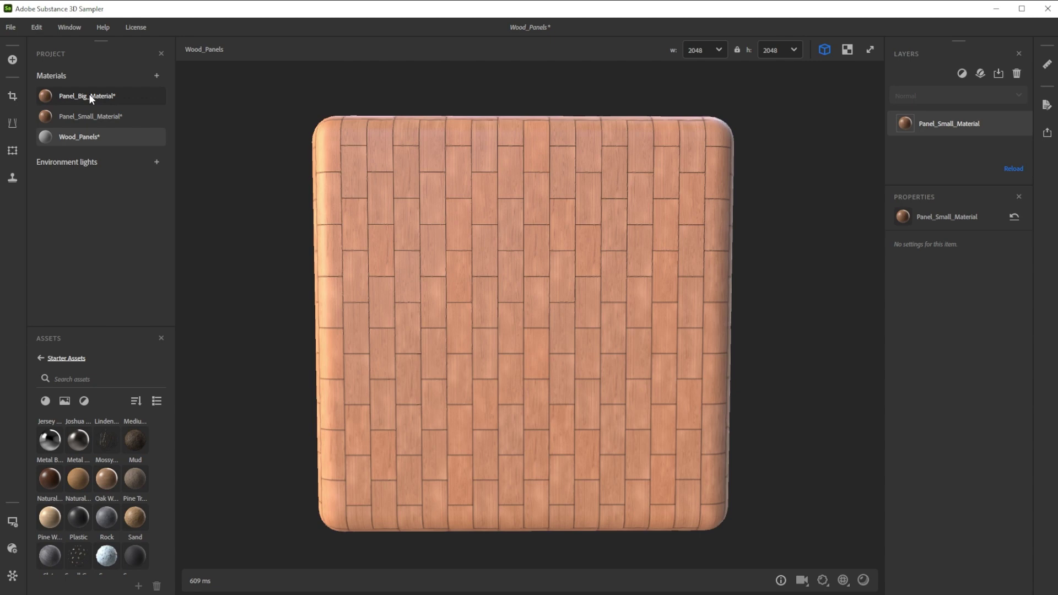
left_click_drag(90, 97, 904, 117)
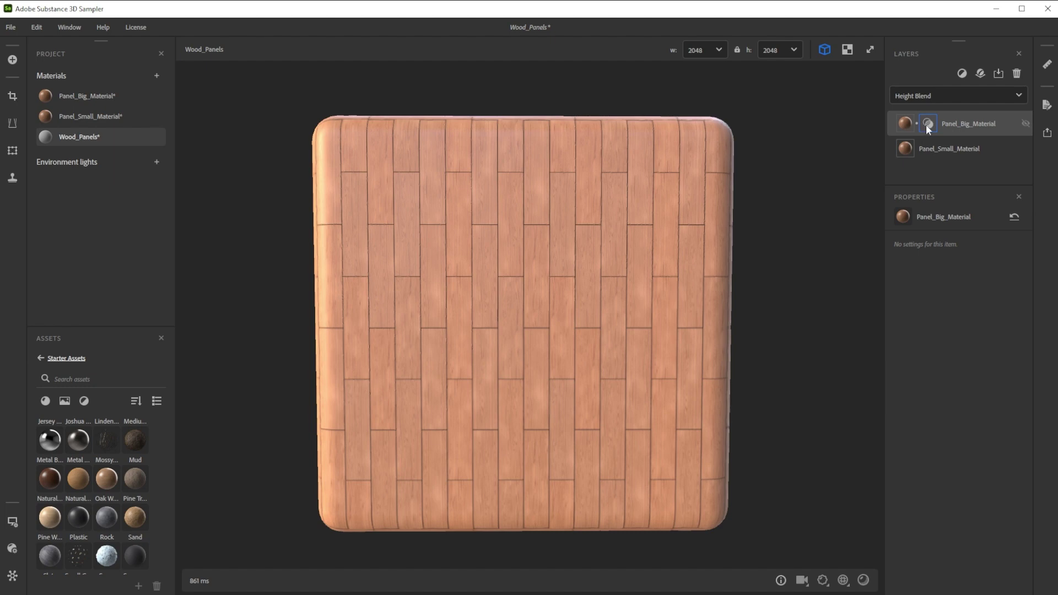
Set Panel_Big_Material's blend mode to Custom Mask Blend and show its parameters.
left_click(931, 96)
left_click(931, 168)
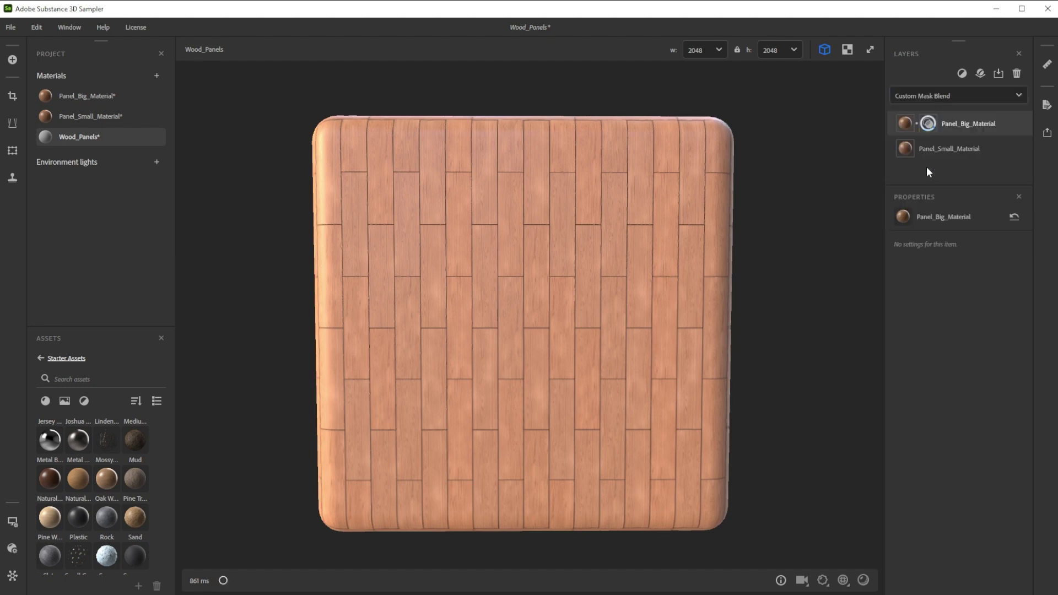
left_click(929, 123)
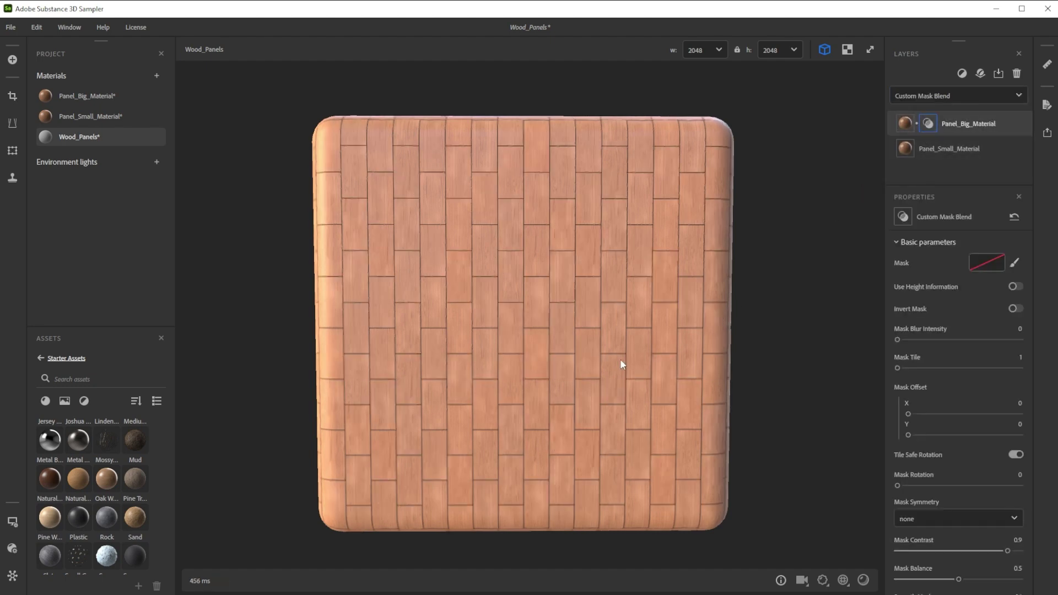
Hand-paint the mask with an enlarged brush, lightening the centre panel's top.
left_click(1015, 262)
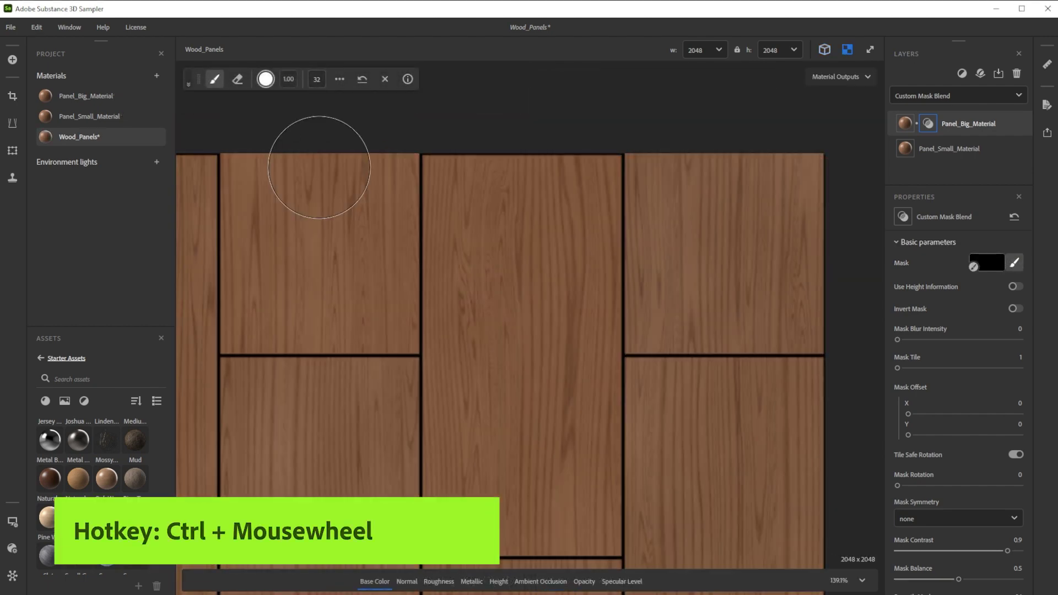
scroll(322, 168, "up", 3, "ctrl")
scroll(322, 167, "up", 10, "ctrl")
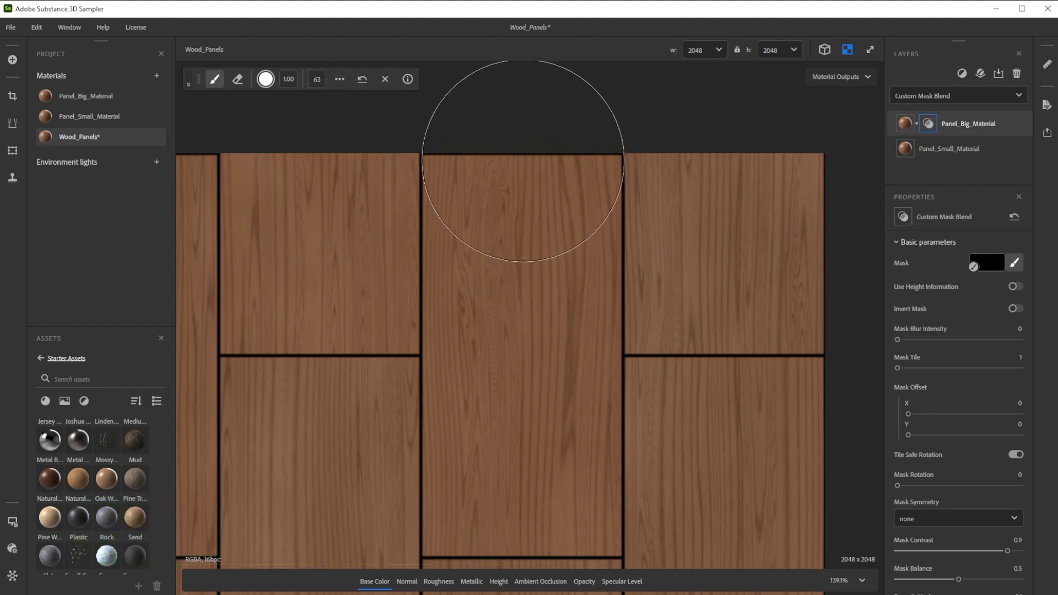
left_click(522, 157)
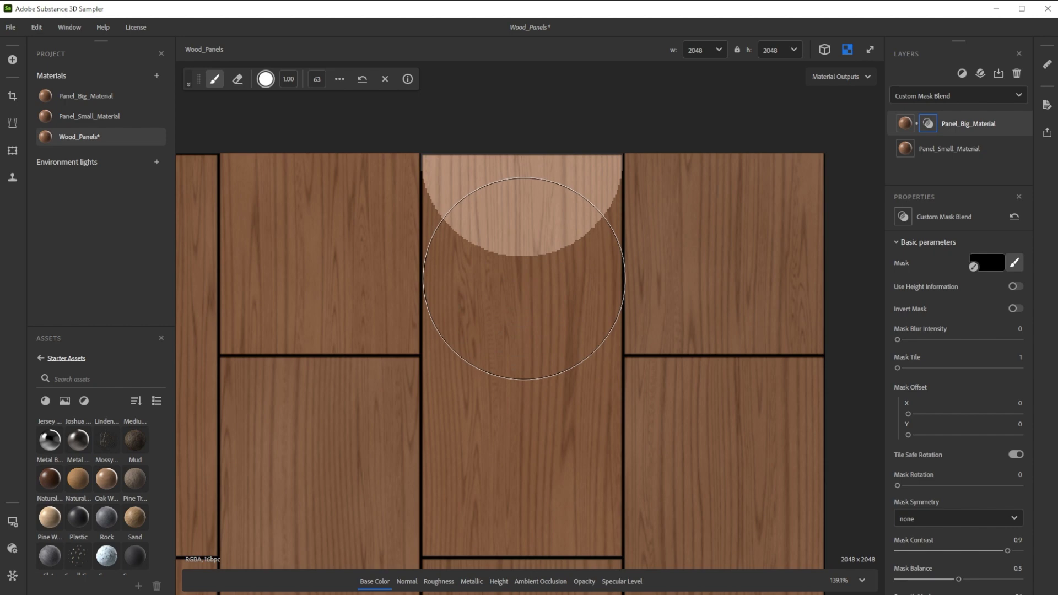
mouse_move(529, 352)
middle_mouse_down()
mouse_move(551, 440)
mouse_move(604, 309)
middle_mouse_up()
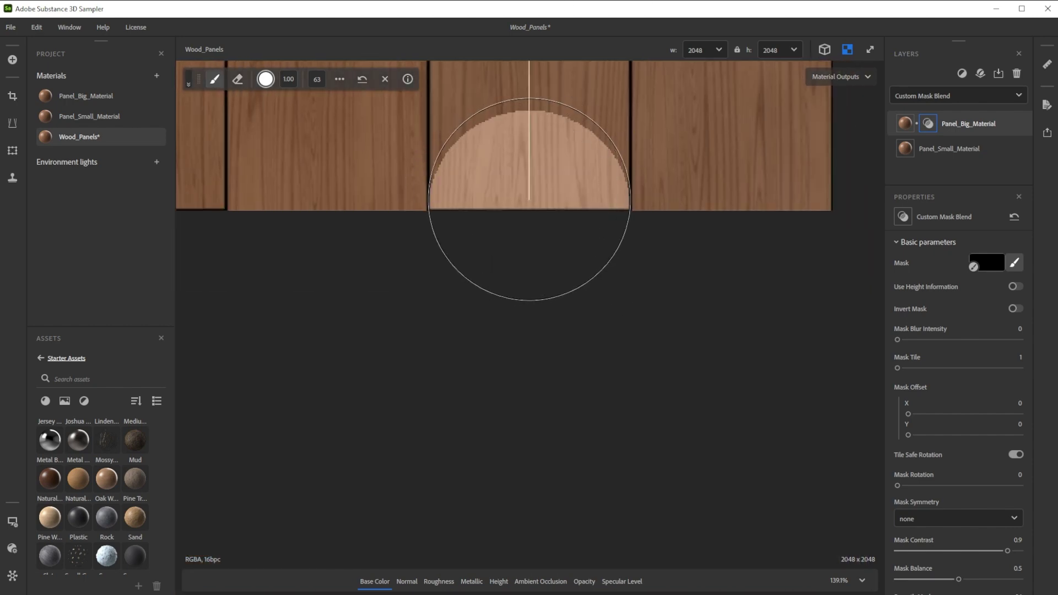
mouse_move(529, 199)
middle_mouse_down()
mouse_move(372, 365)
mouse_move(382, 359)
mouse_move(413, 378)
mouse_move(418, 347)
mouse_move(498, 463)
mouse_move(479, 421)
mouse_move(551, 361)
middle_mouse_up()
Preview in 3D under Mondarrain, Bonifacio Aragon Stairs and Studio 06 lighting, rotating the environment.
left_click(824, 49)
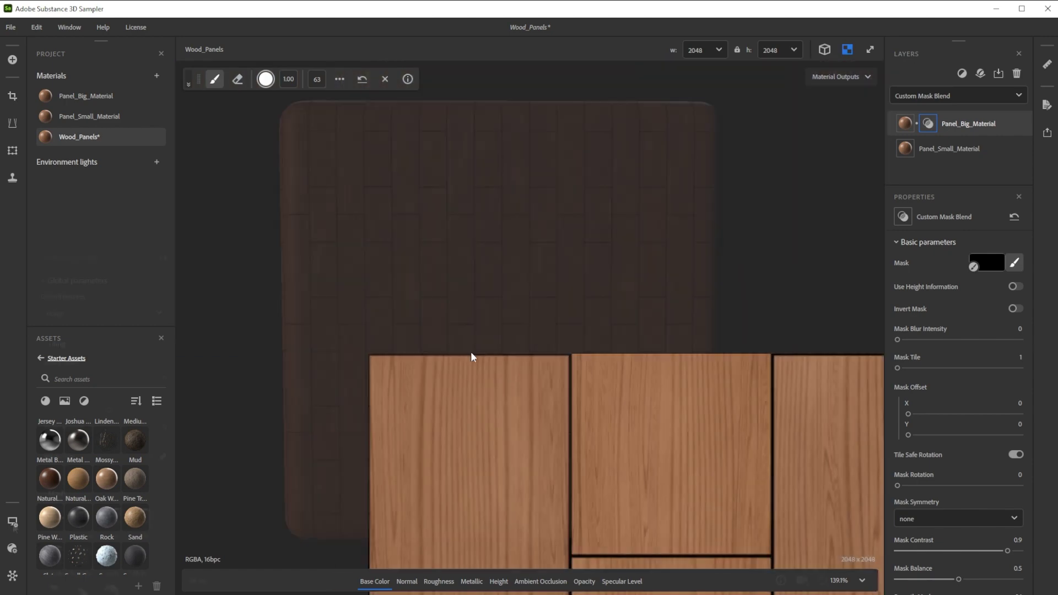
left_click(12, 521)
scroll(114, 455, "down", 5)
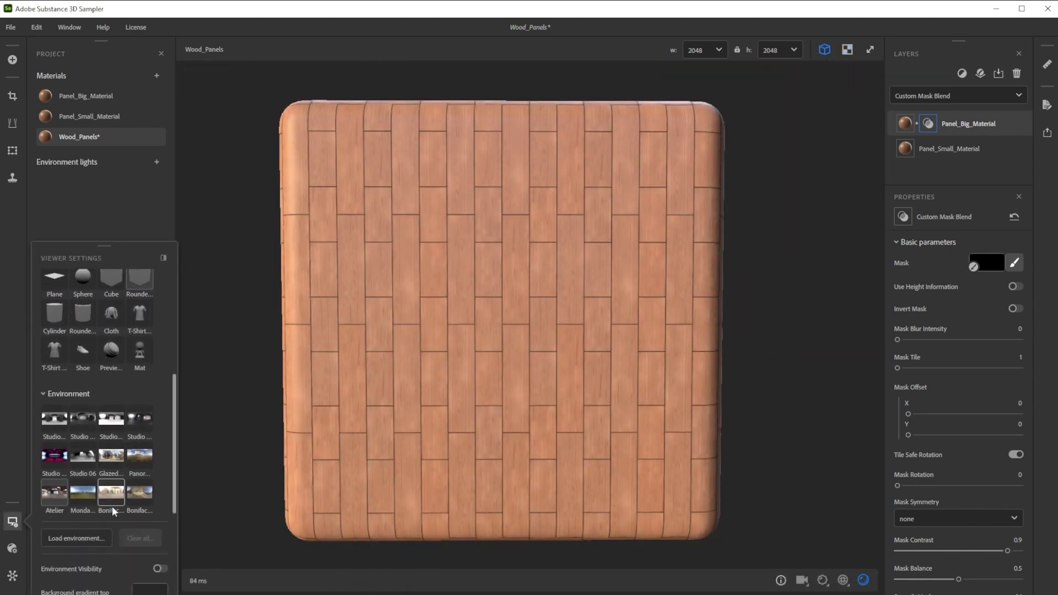
left_click(90, 498)
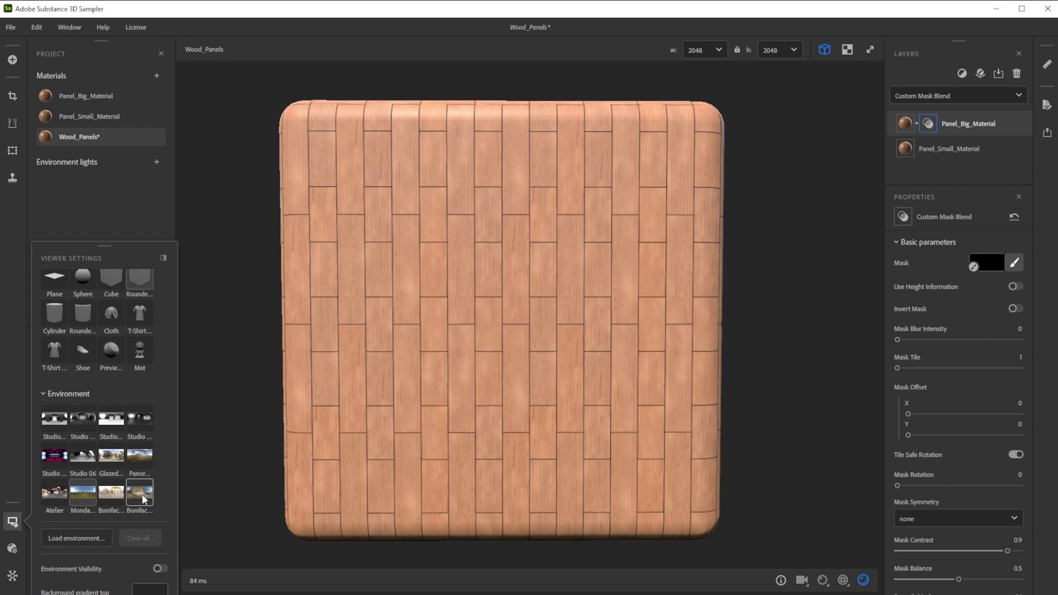
left_click(141, 494)
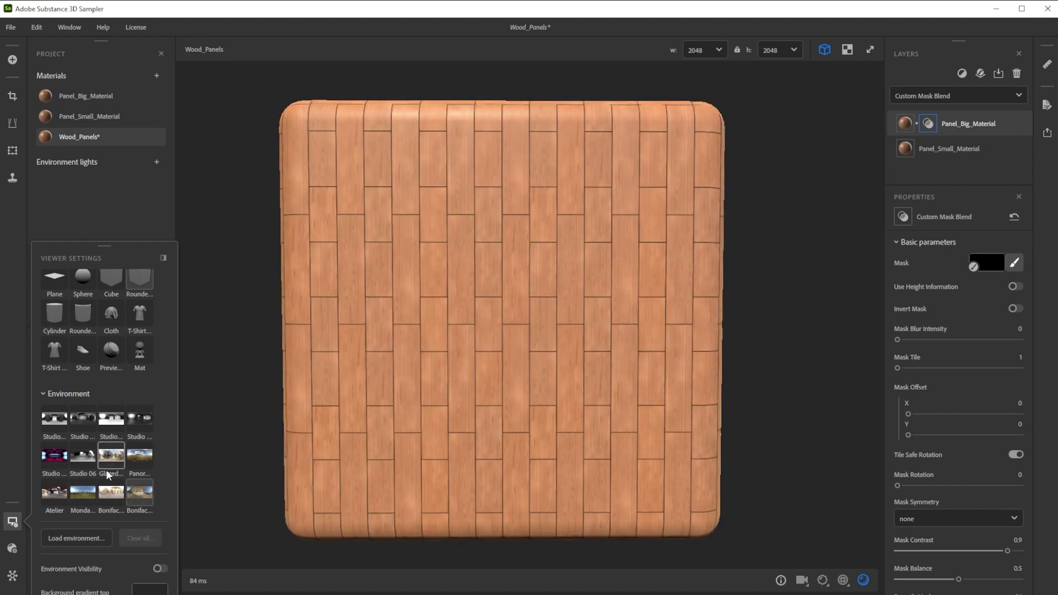
left_click(82, 456)
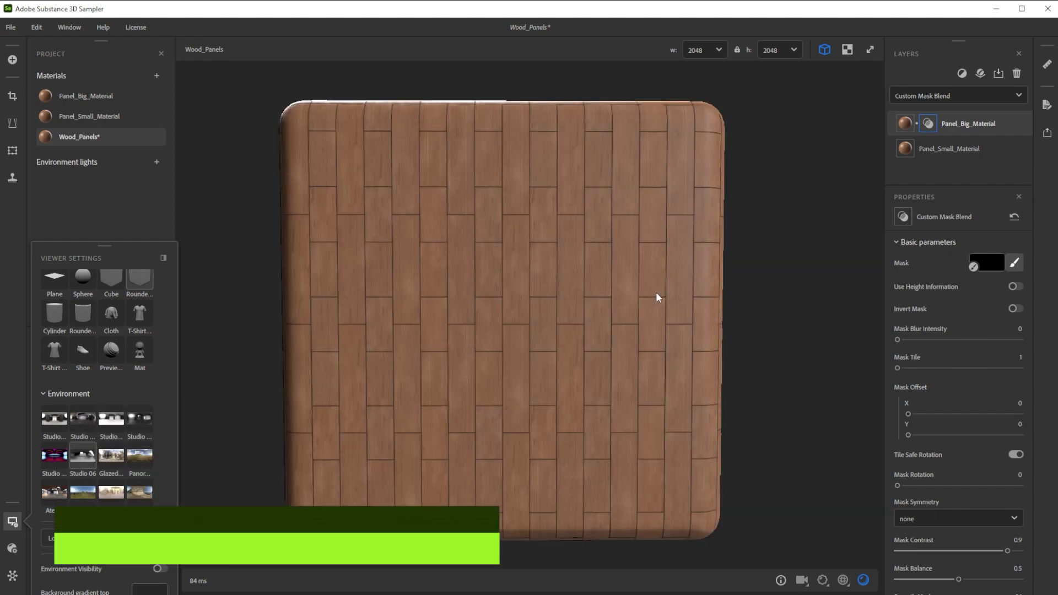
right_click_drag(655, 295, 543, 298, "shift")
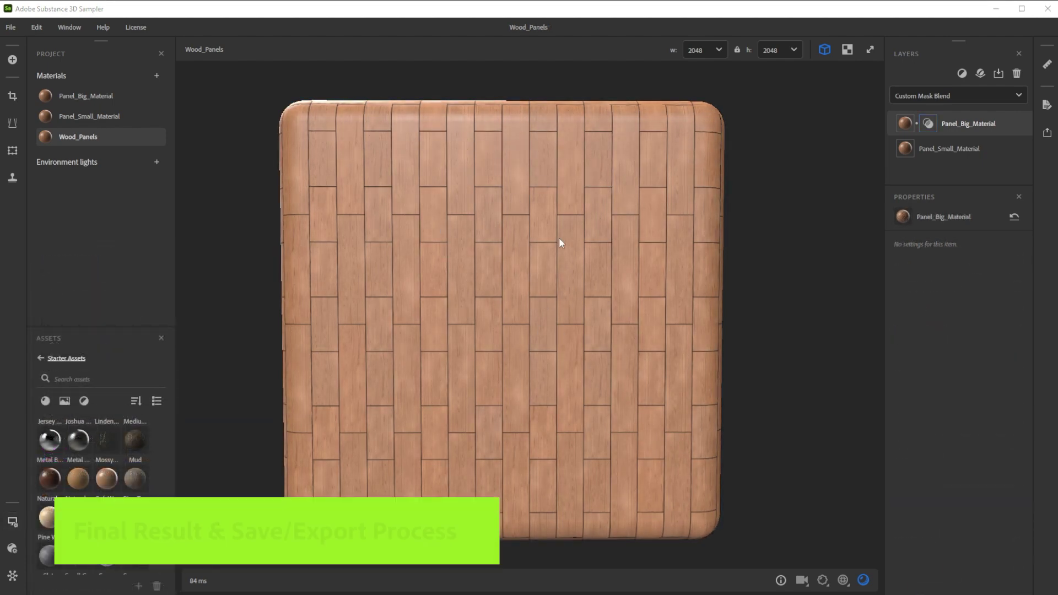
Save over the Wood_Panels archive, then send Wood_Panels to Substance 3D Designer.
left_click(11, 28)
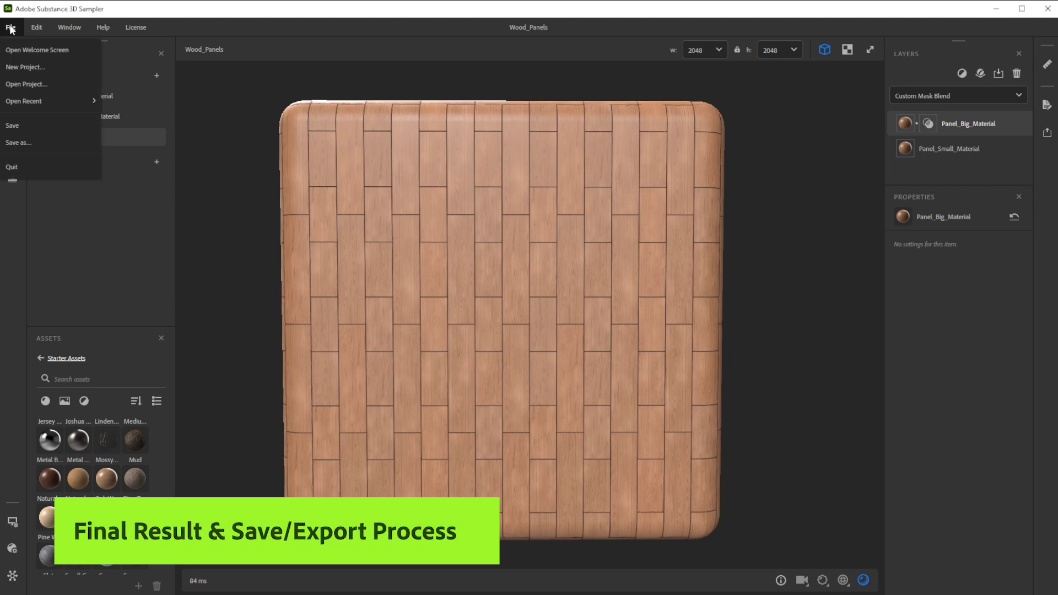
left_click(22, 146)
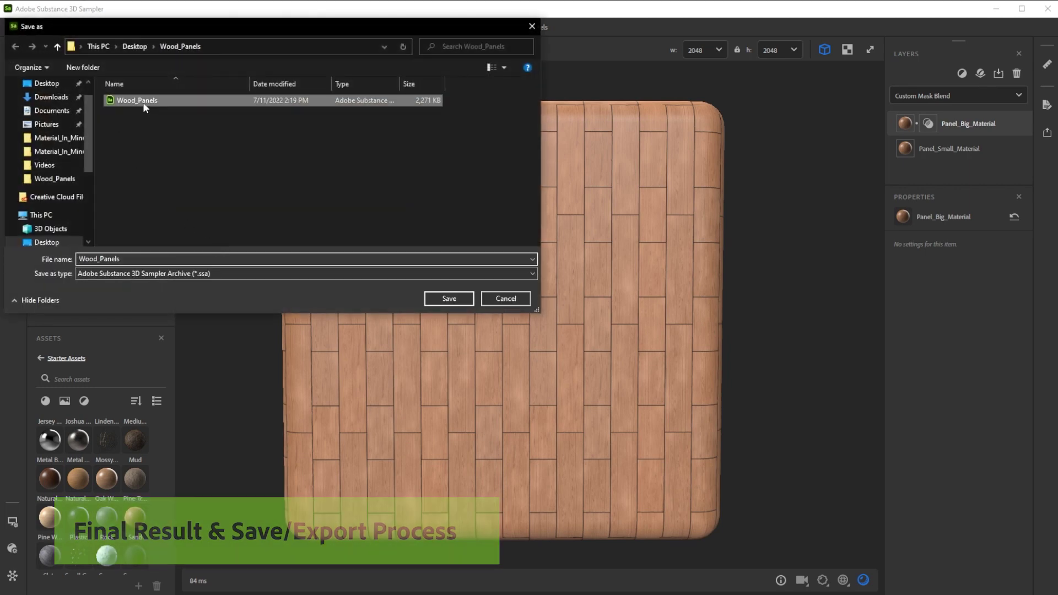
left_click(449, 298)
left_click(565, 305)
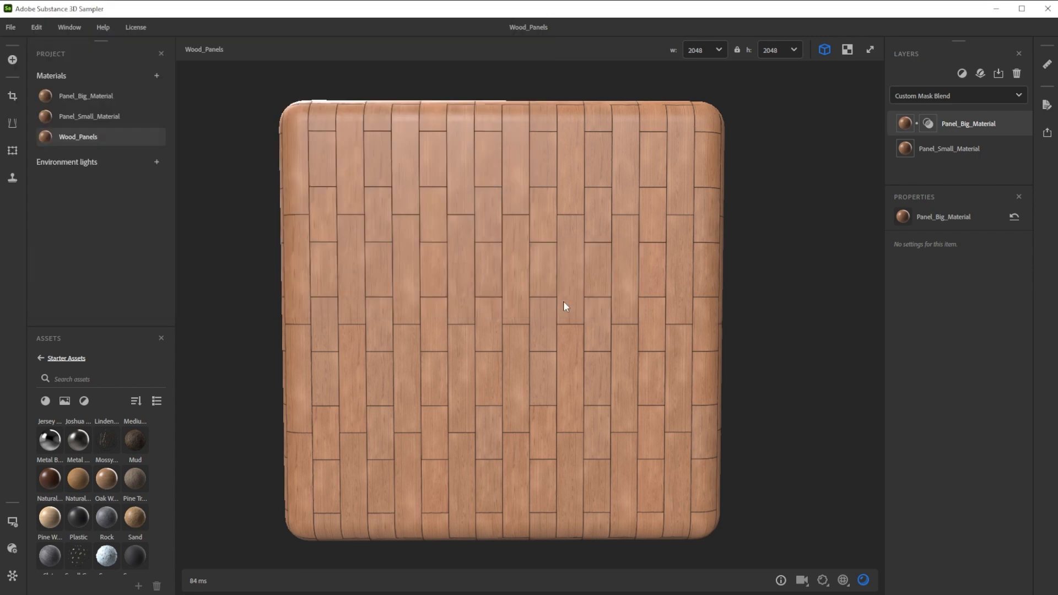
left_click(1047, 133)
left_click(948, 169)
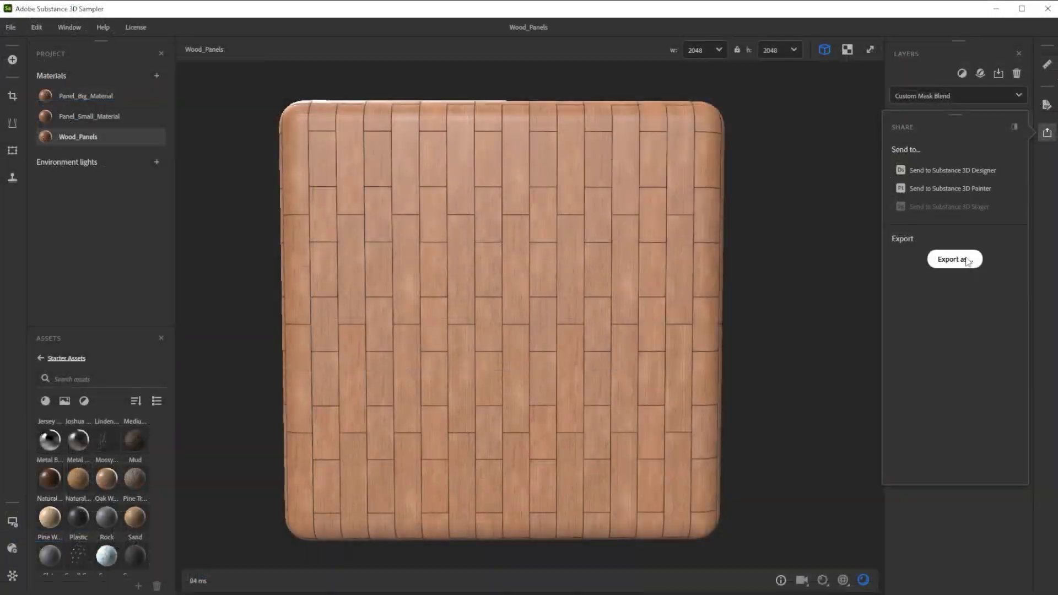
Export Wood_Panels in .sbsar format, then export it again with PNG format.
left_click(967, 260)
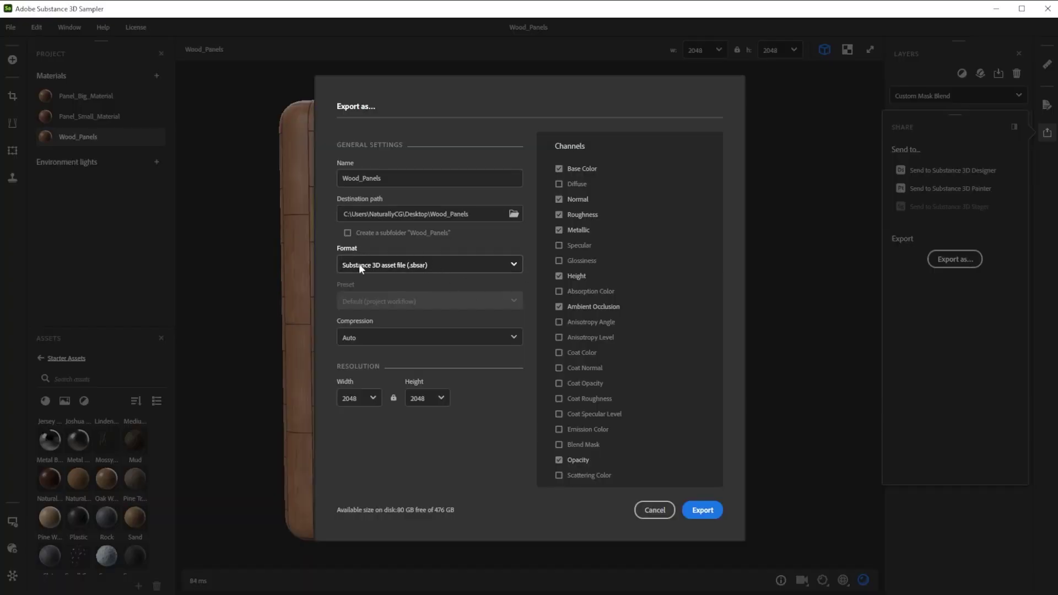
left_click(693, 510)
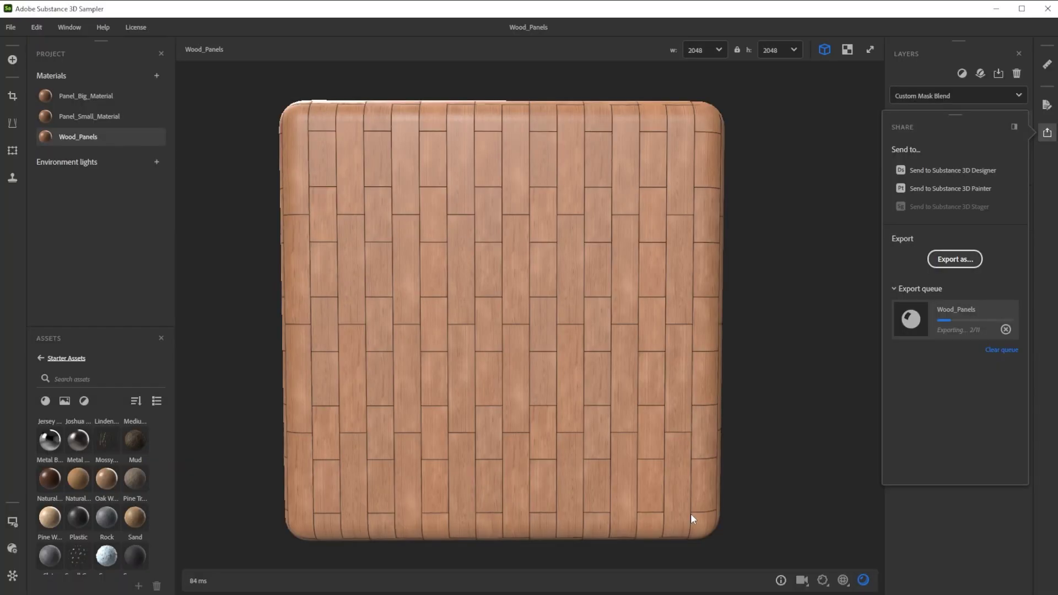
left_click(960, 259)
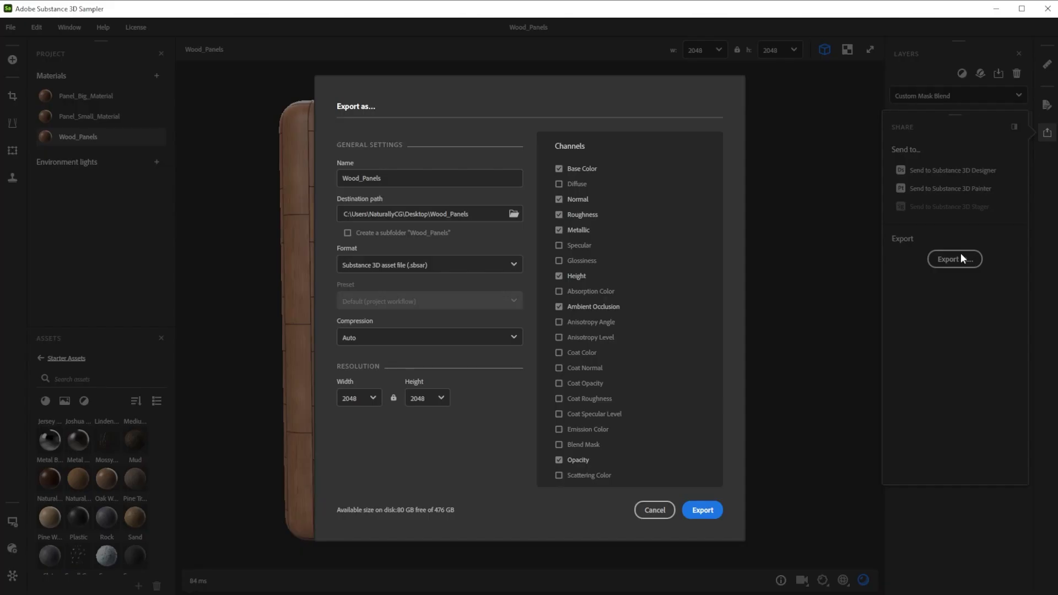
left_click(473, 265)
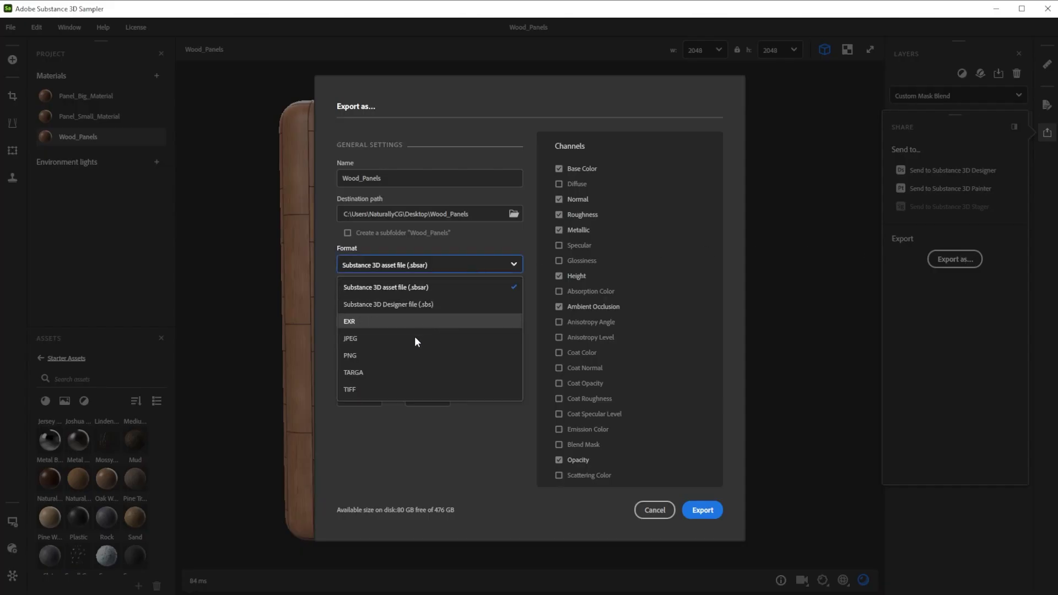
left_click(402, 357)
left_click(701, 510)
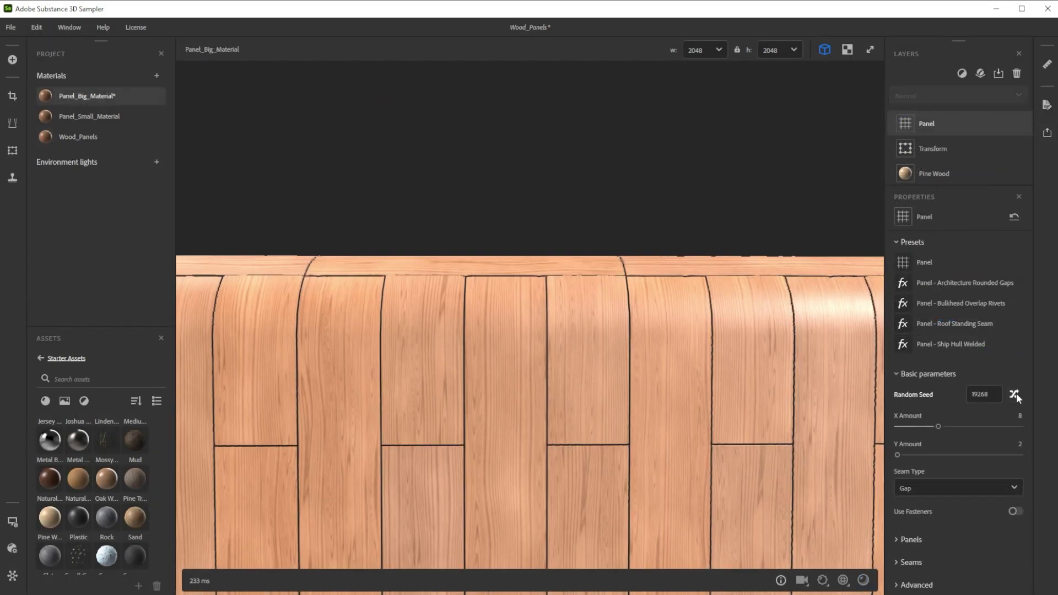
Reshuffle the Panel layer's random seed, then set Color Variation 0.56 and Reflection Variation 1.
left_click(1015, 394)
left_click(930, 533)
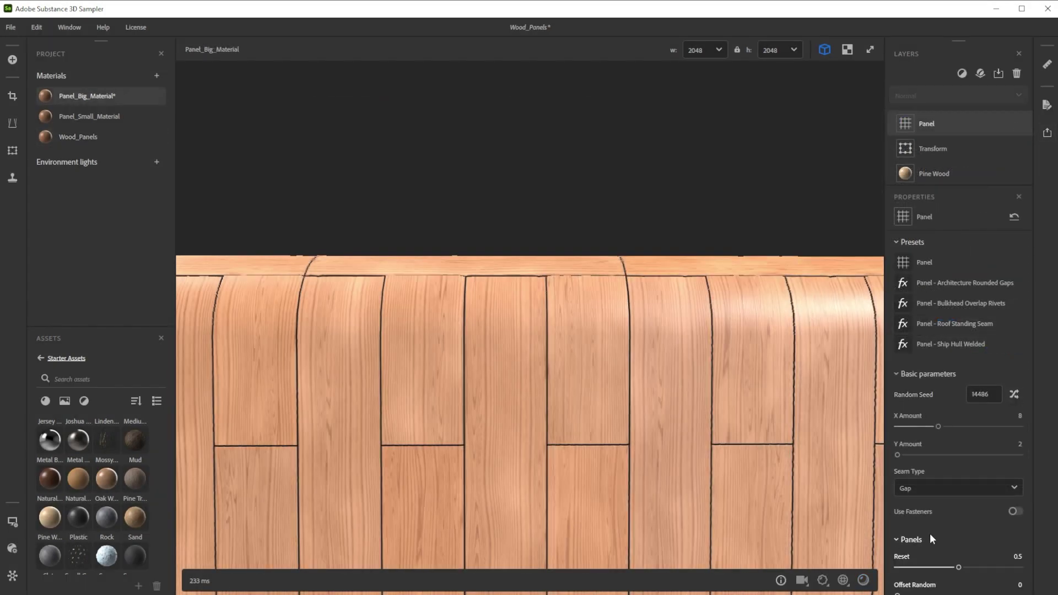
scroll(931, 532, "down", 3)
left_click_drag(958, 509, 1018, 509)
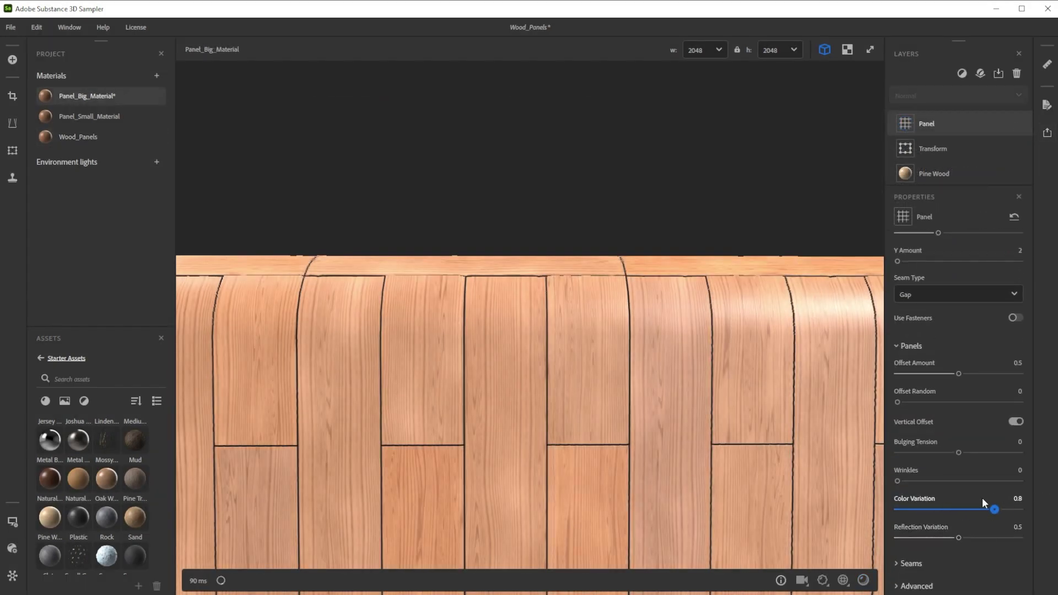
left_click_drag(960, 537, 926, 537)
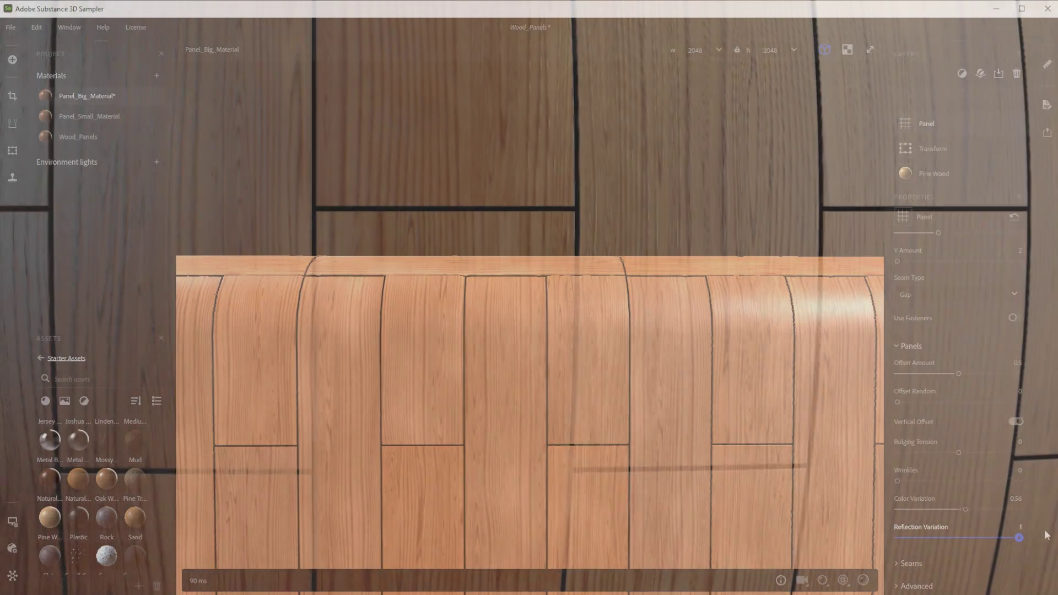